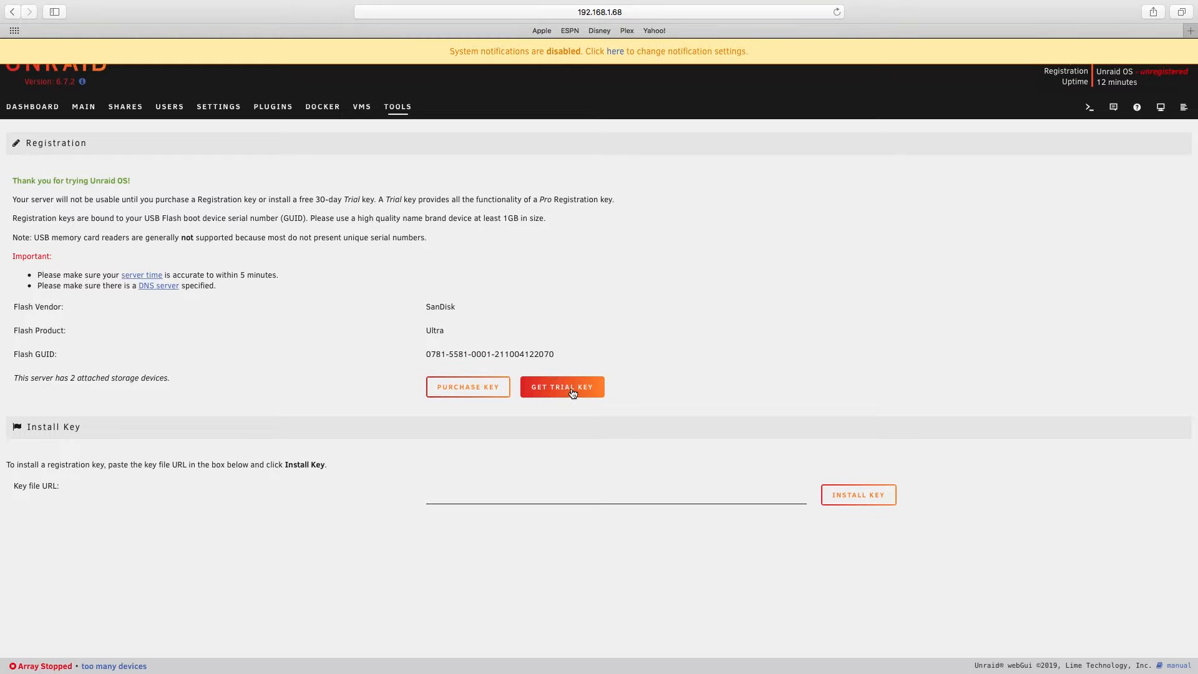
- Request a trial key, accept the End-User License Agreement and Privacy Policy, and start the trial
left_click(573, 393)
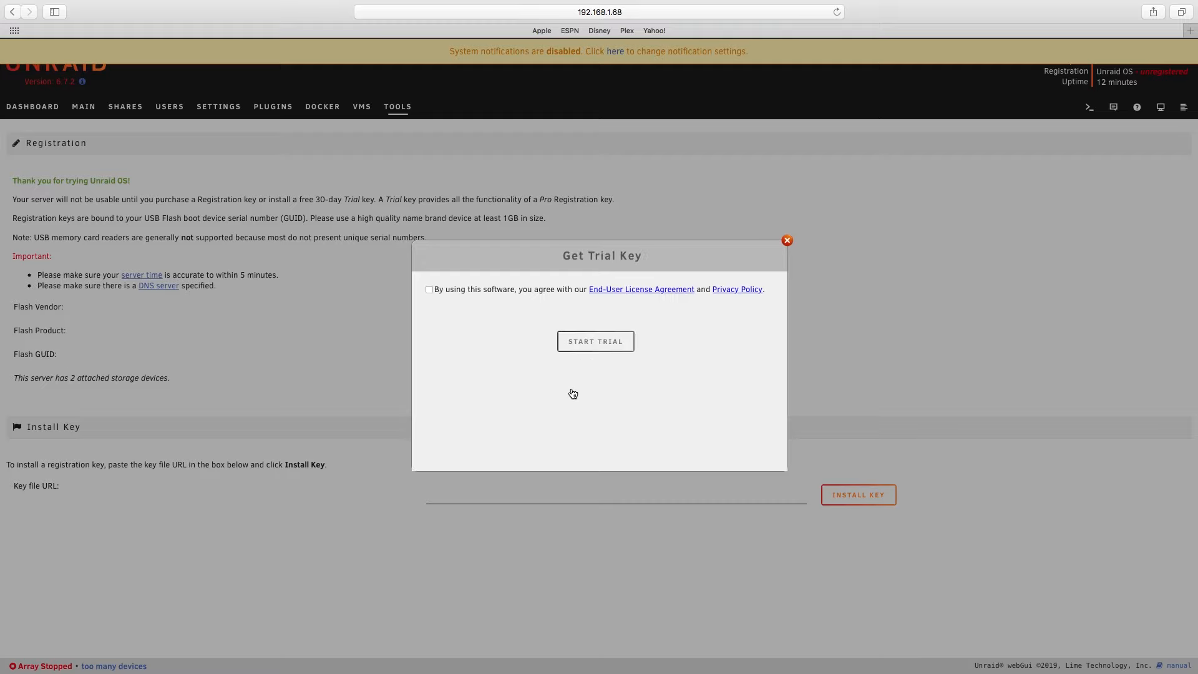
left_click(429, 290)
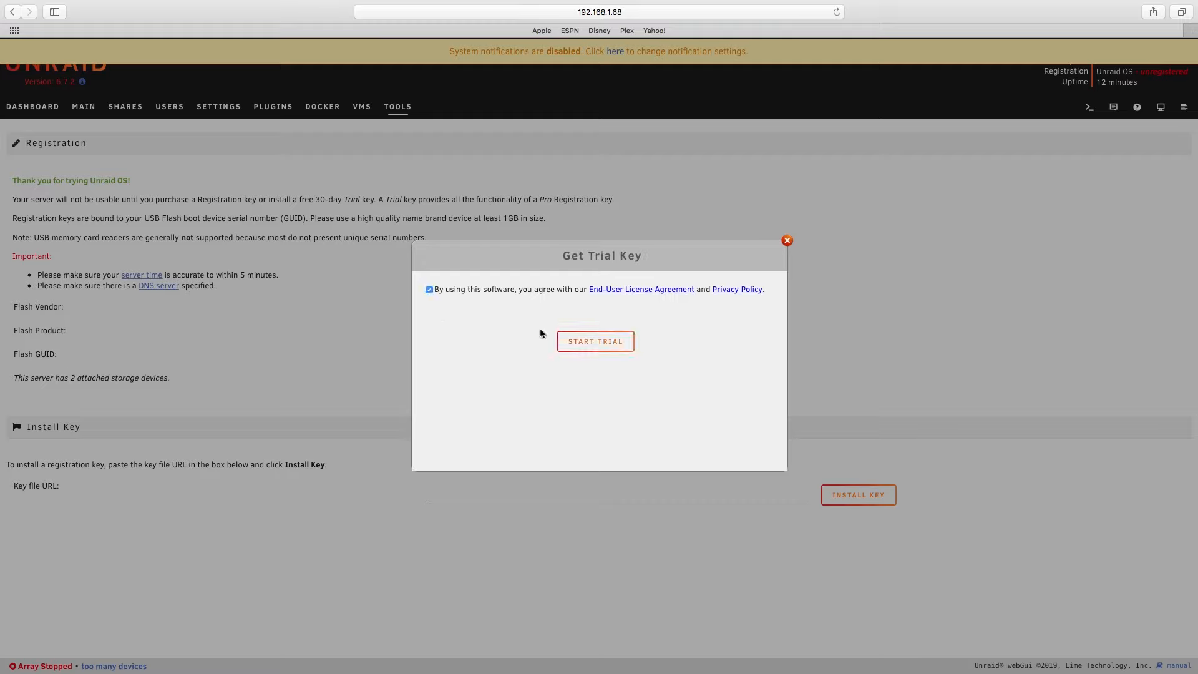
left_click(598, 348)
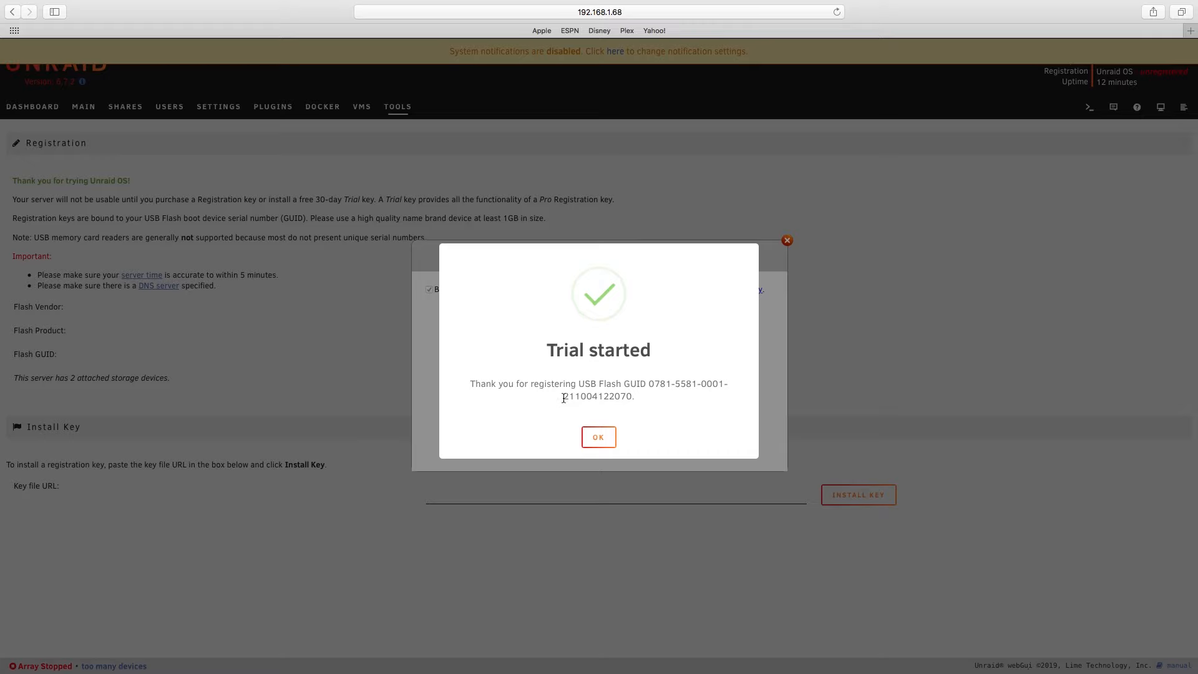
left_click(598, 433)
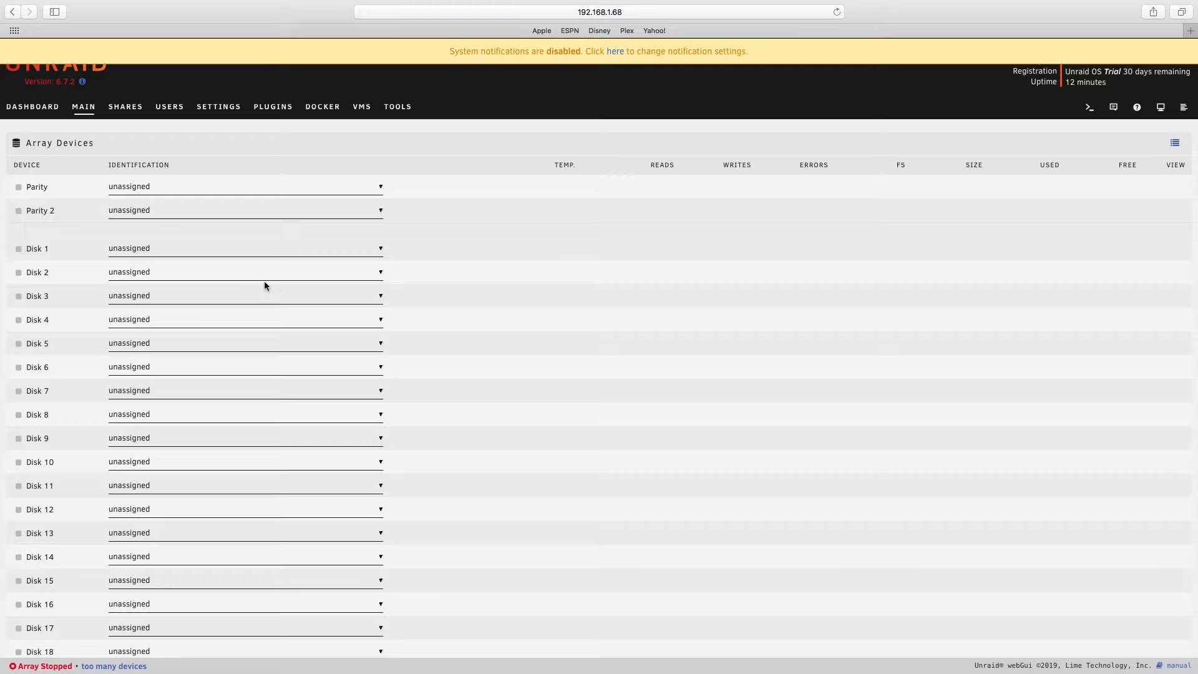
- Set and confirm a new account password for the root user, declining to update the browser's saved password
left_click(174, 110)
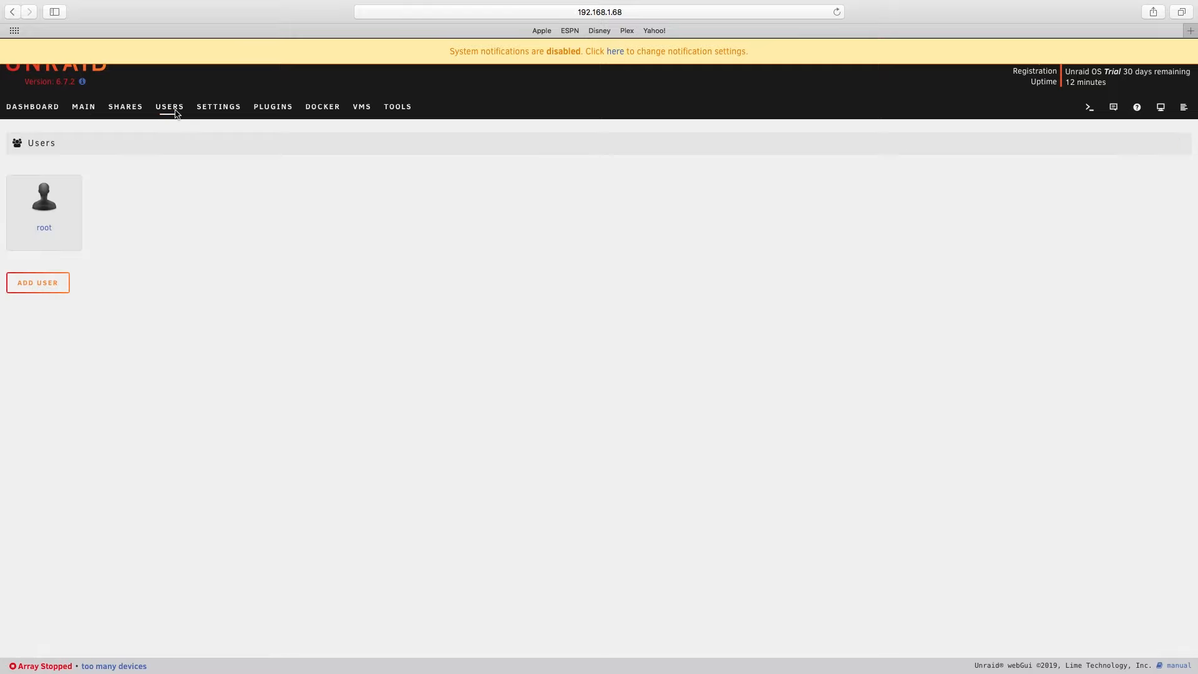
left_click(45, 228)
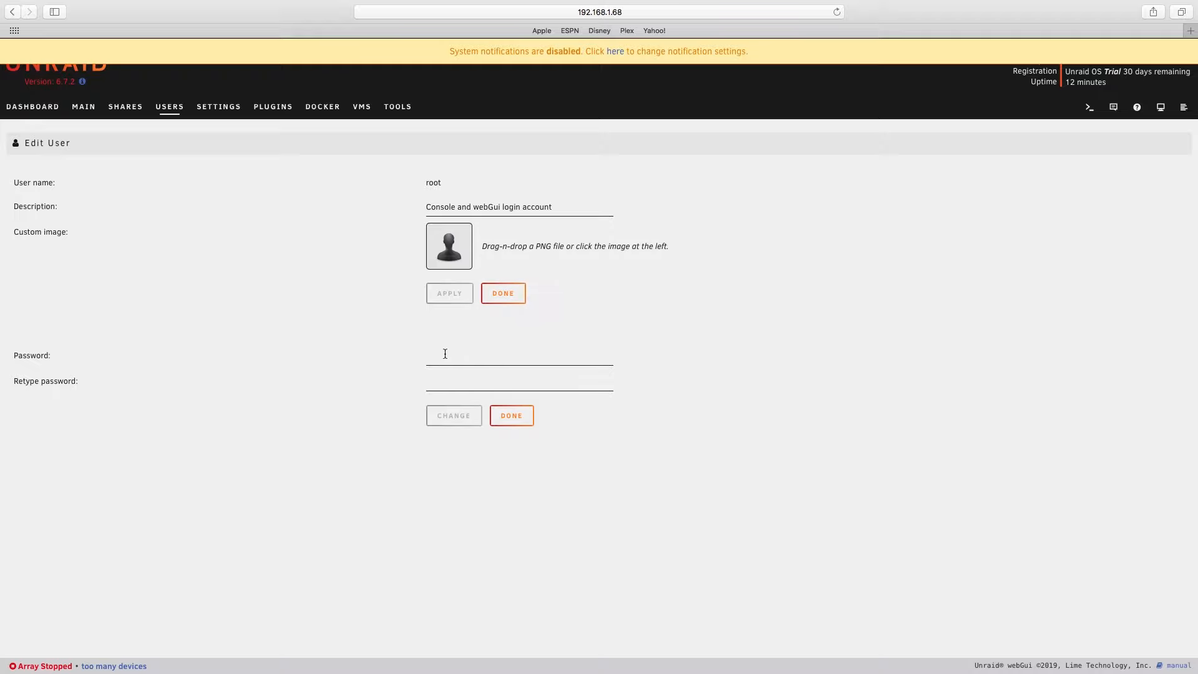
left_click(443, 363)
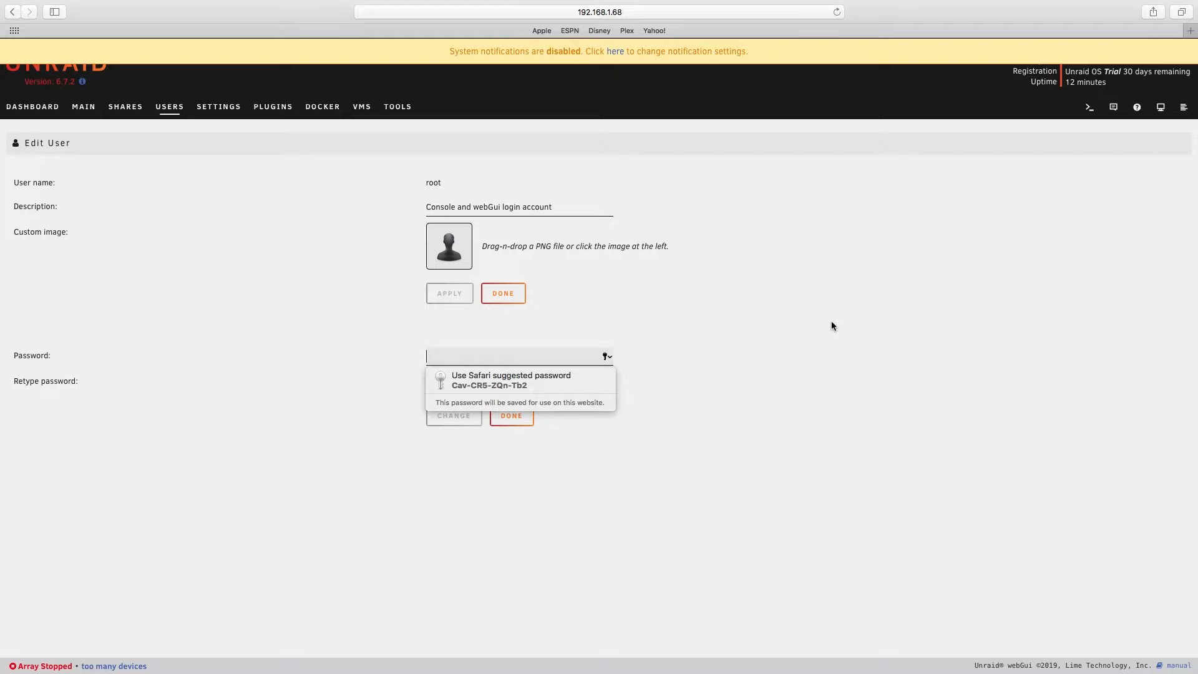
type("•••••••")
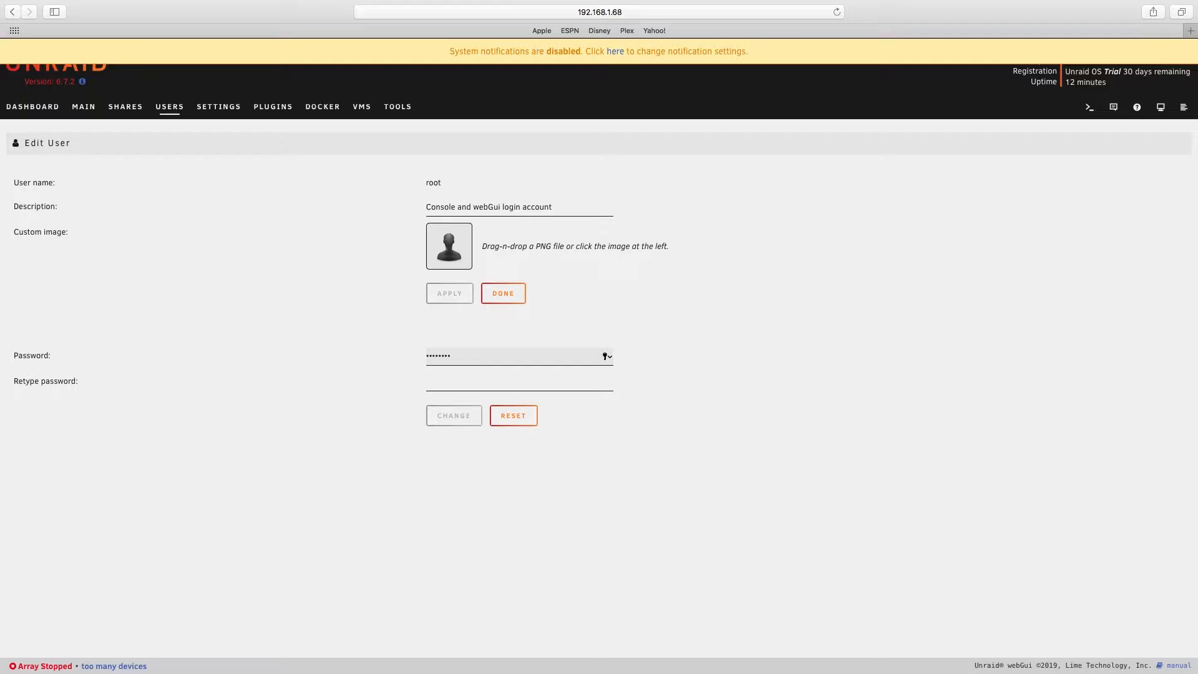
key("Tab")
type("•••••••")
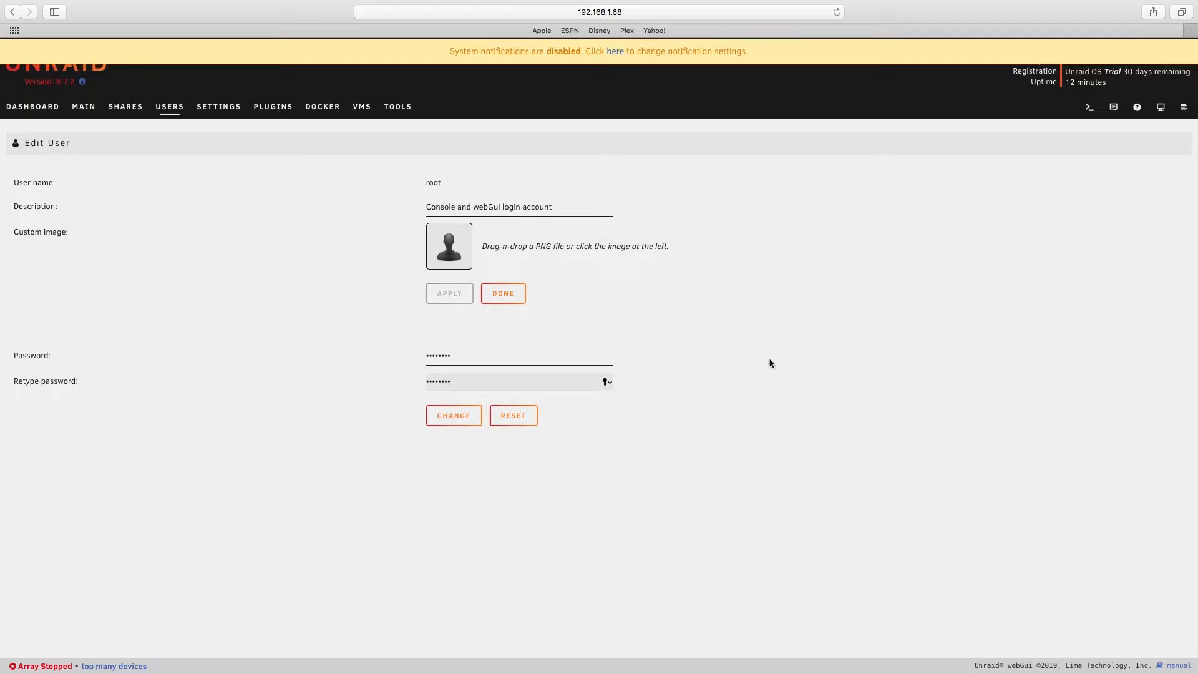
type("•")
left_click(476, 414)
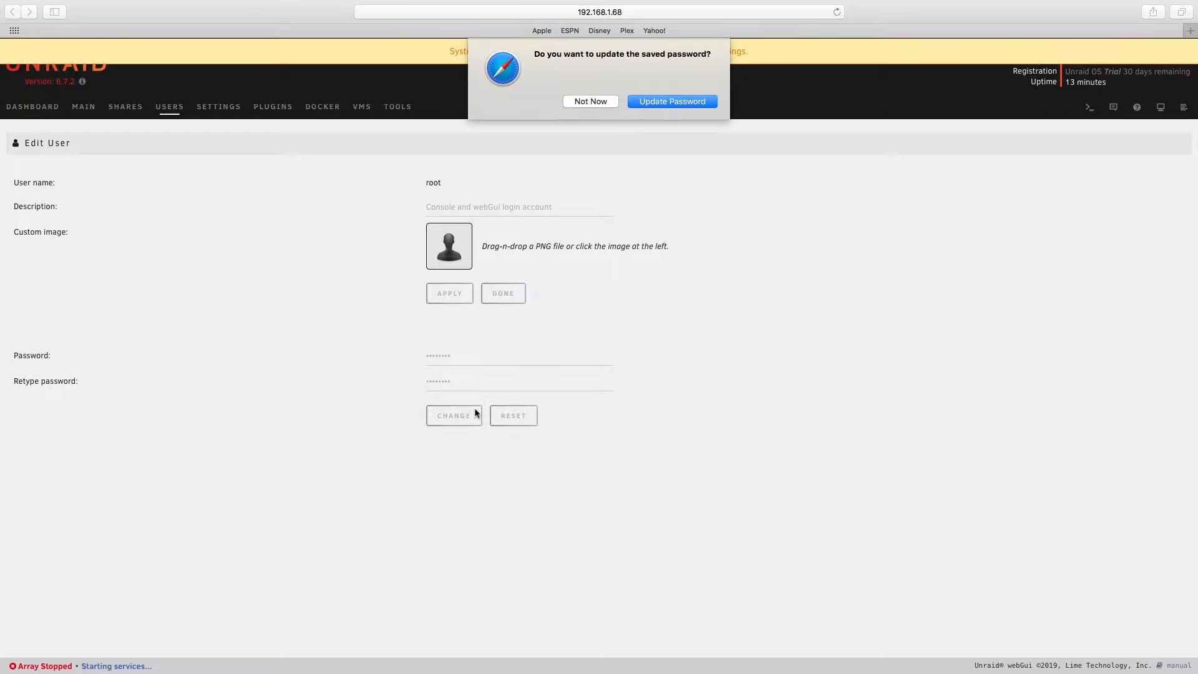
left_click(591, 102)
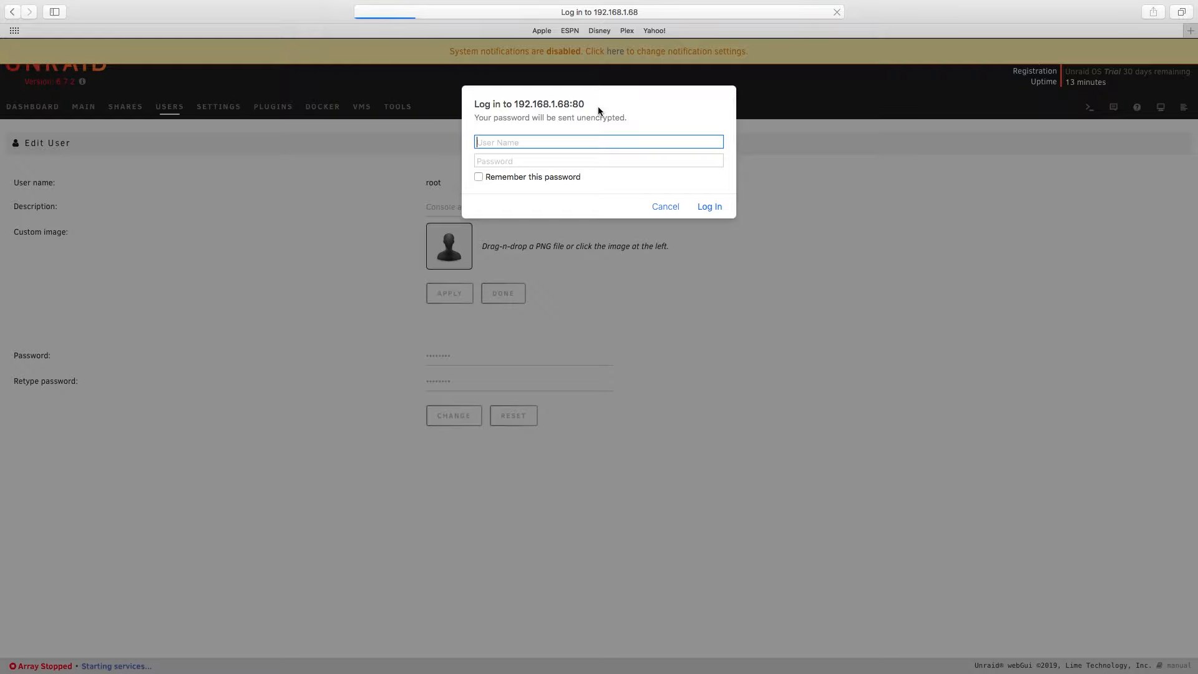
- Log in to the server as root with the account password
type("root")
key("Tab")
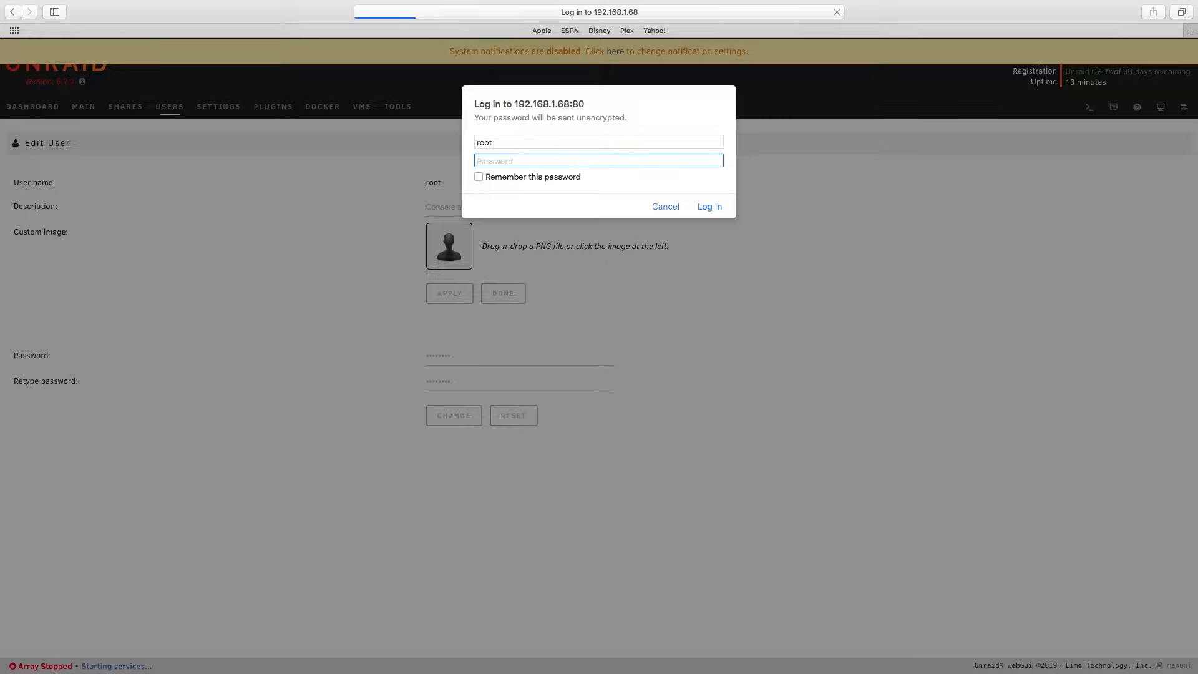
type("********")
key("Return")
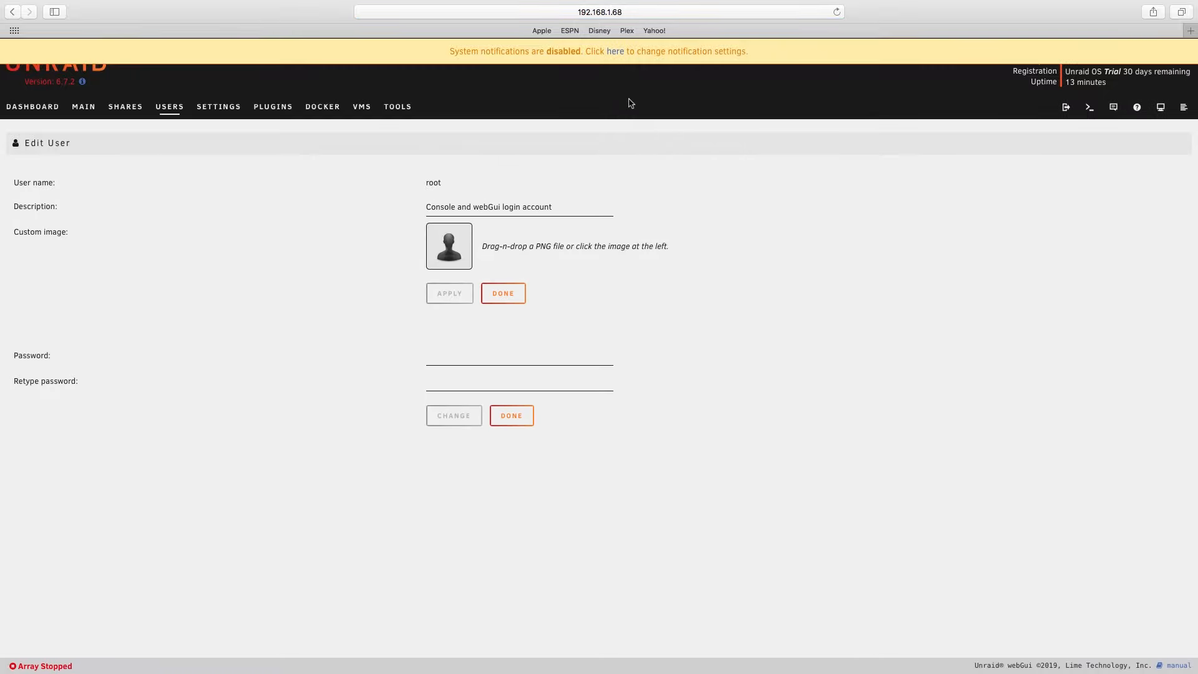
- Set system notifications to Enabled in the notification settings and apply the change
left_click(618, 54)
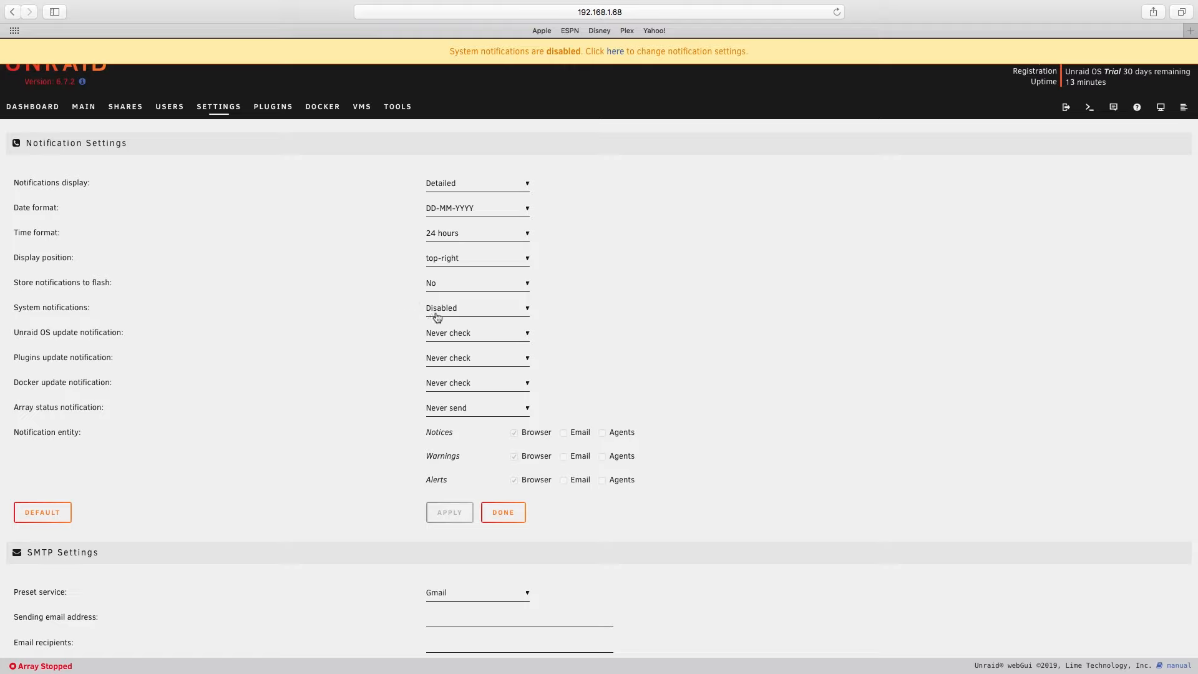
left_click(486, 313)
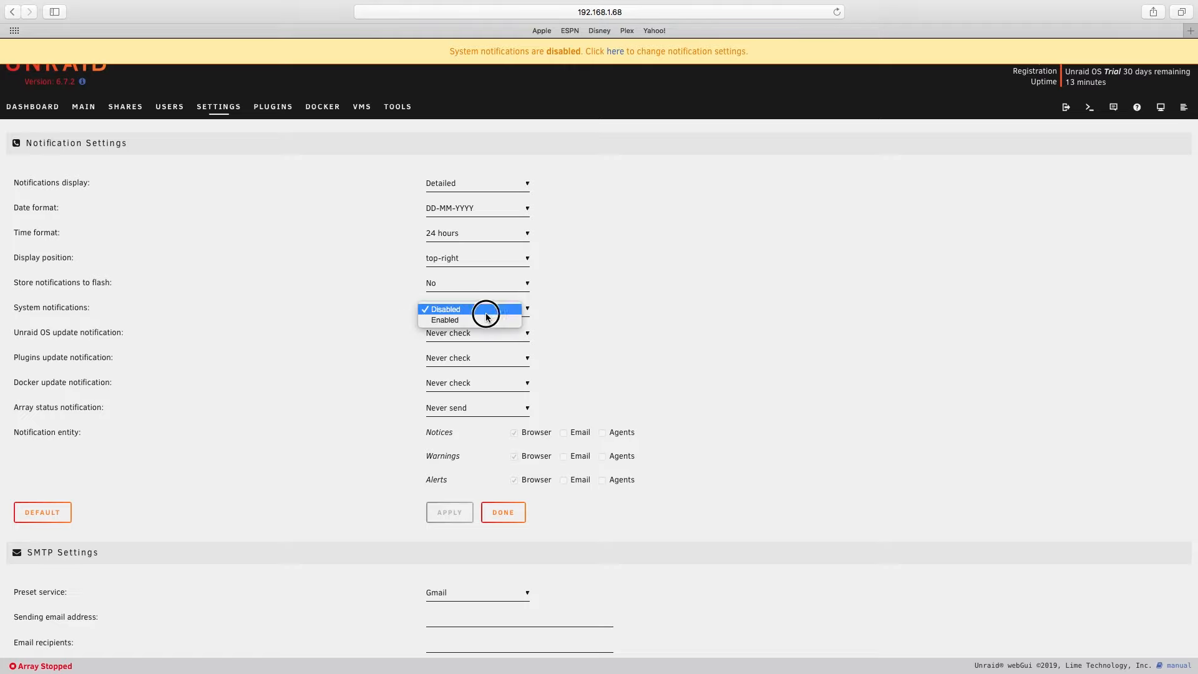
left_click(479, 320)
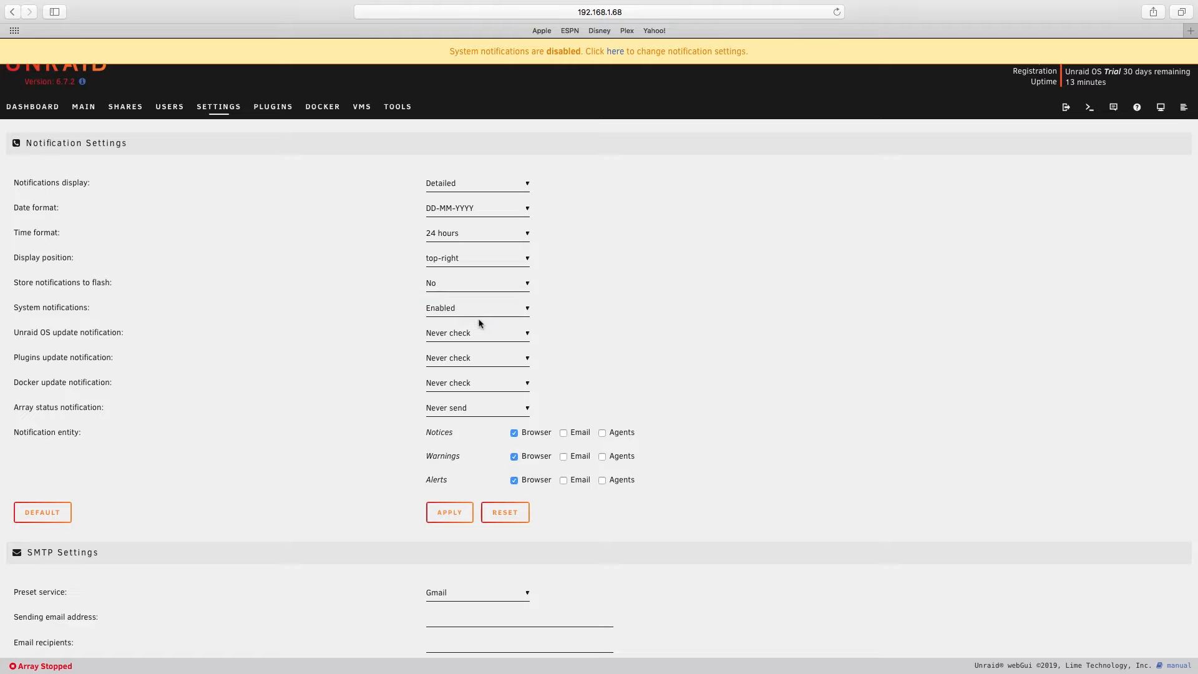
left_click(451, 513)
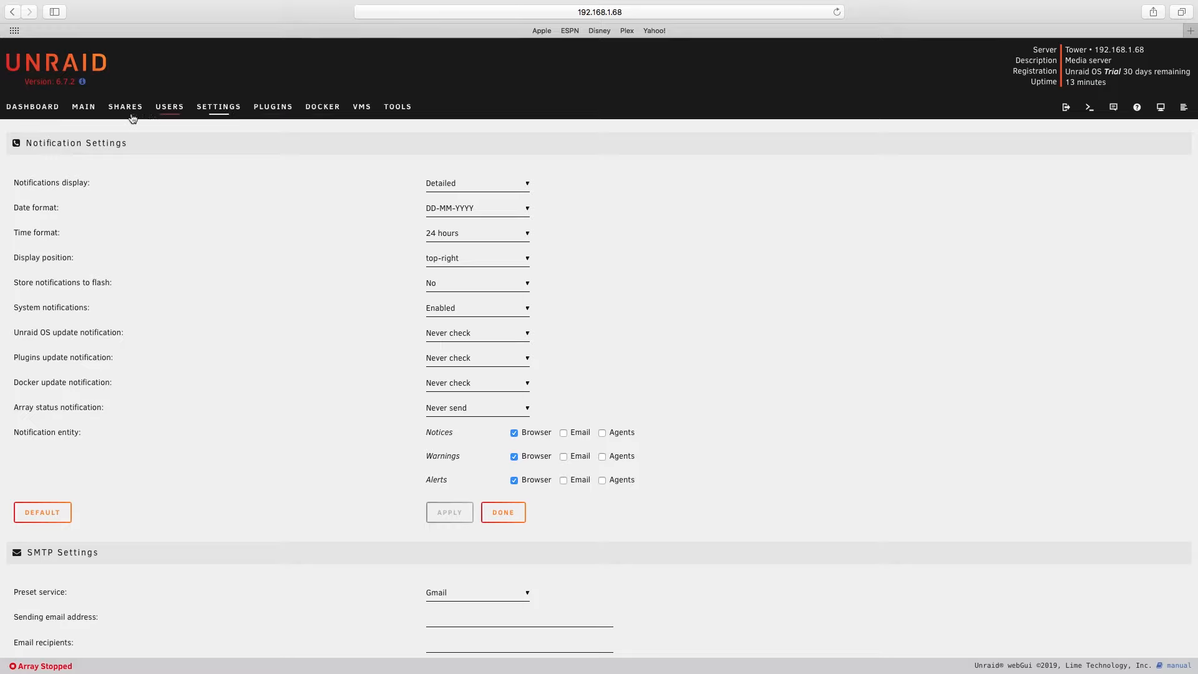
- Add a user named danas, entering and confirming the account password
left_click(169, 107)
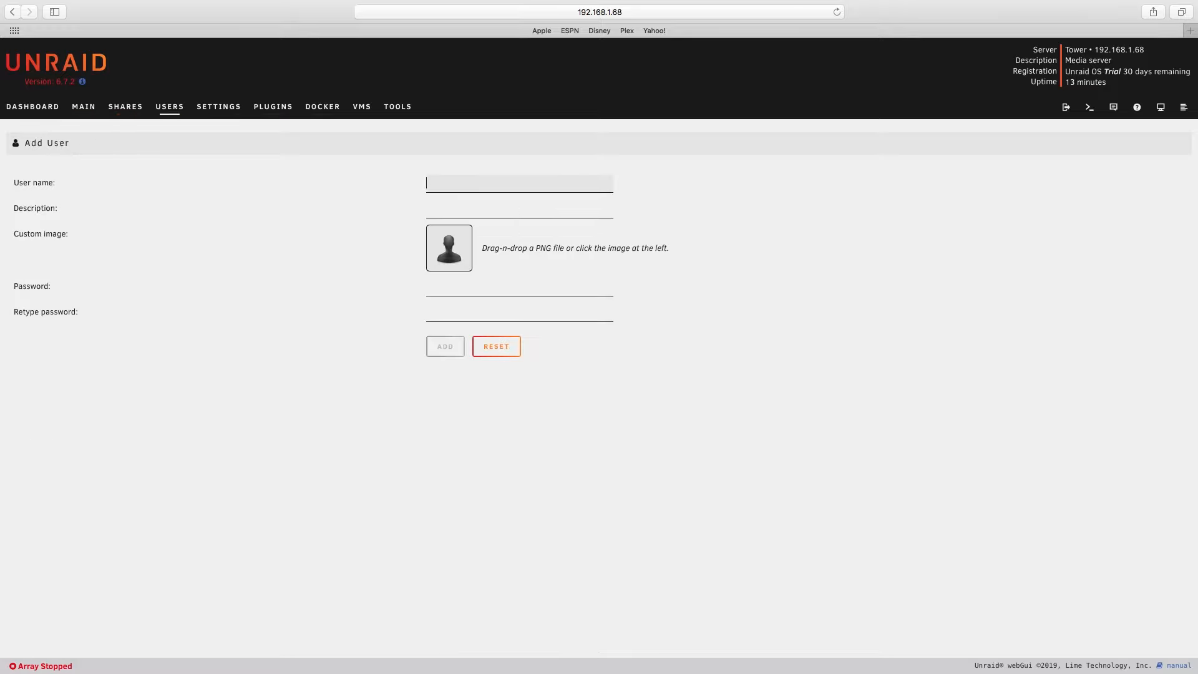
type("danas")
left_click(479, 291)
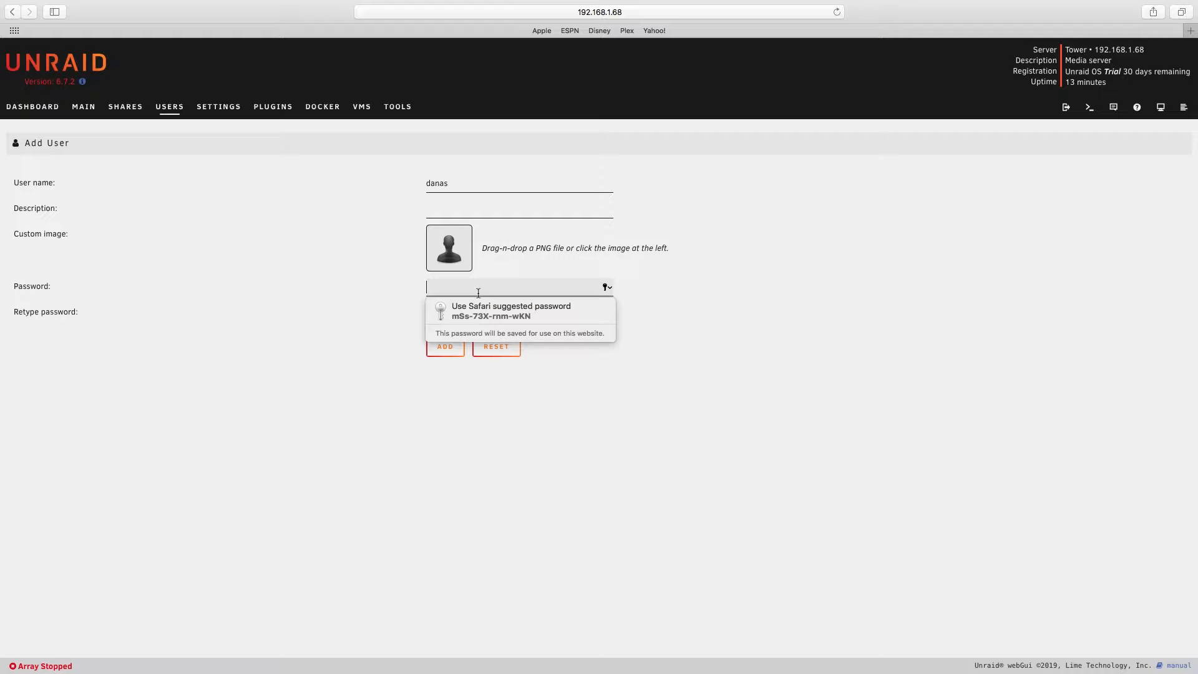
type("********")
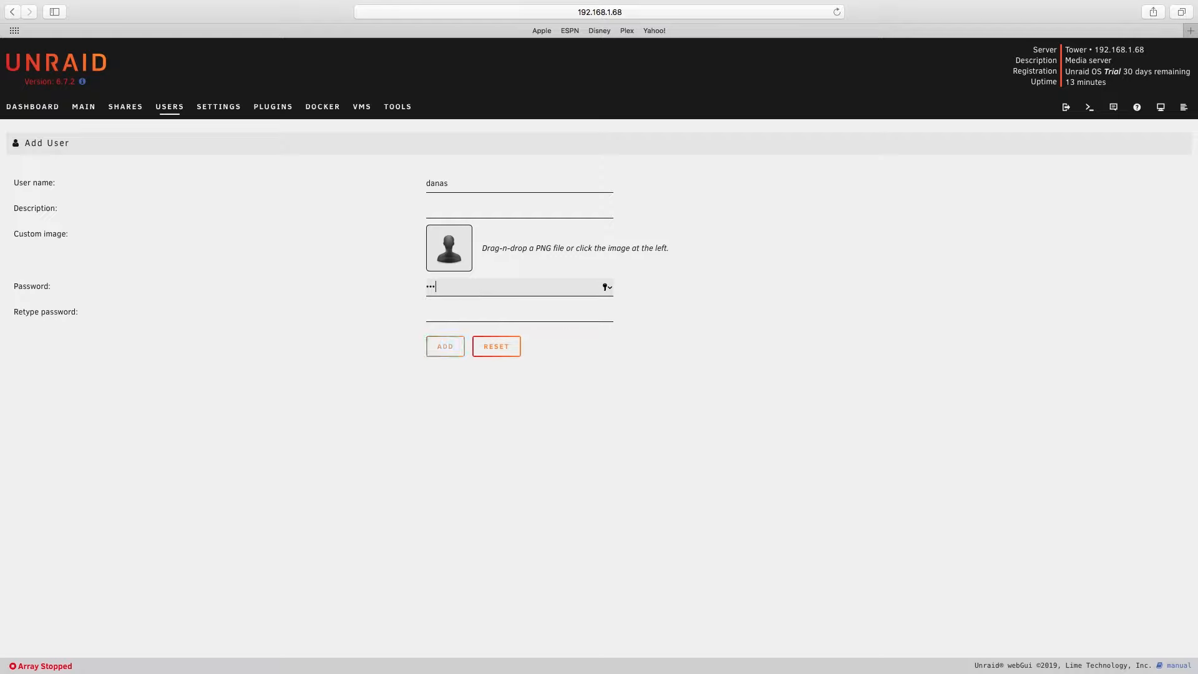
left_click(465, 316)
type("********")
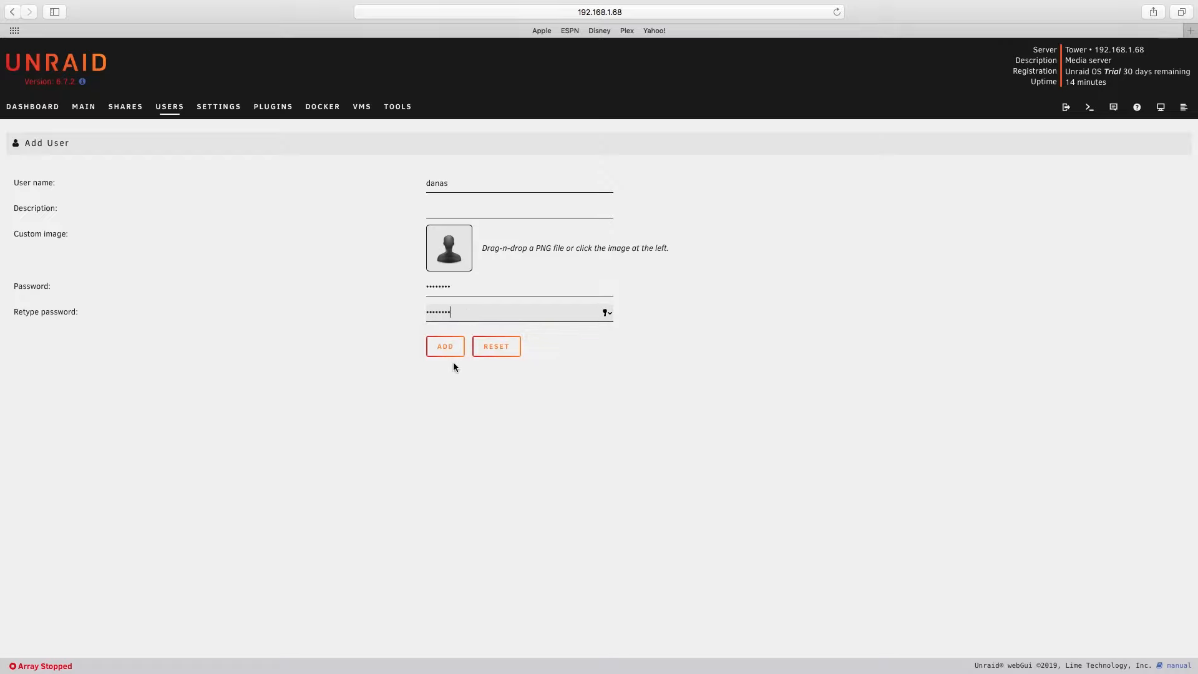
left_click(446, 347)
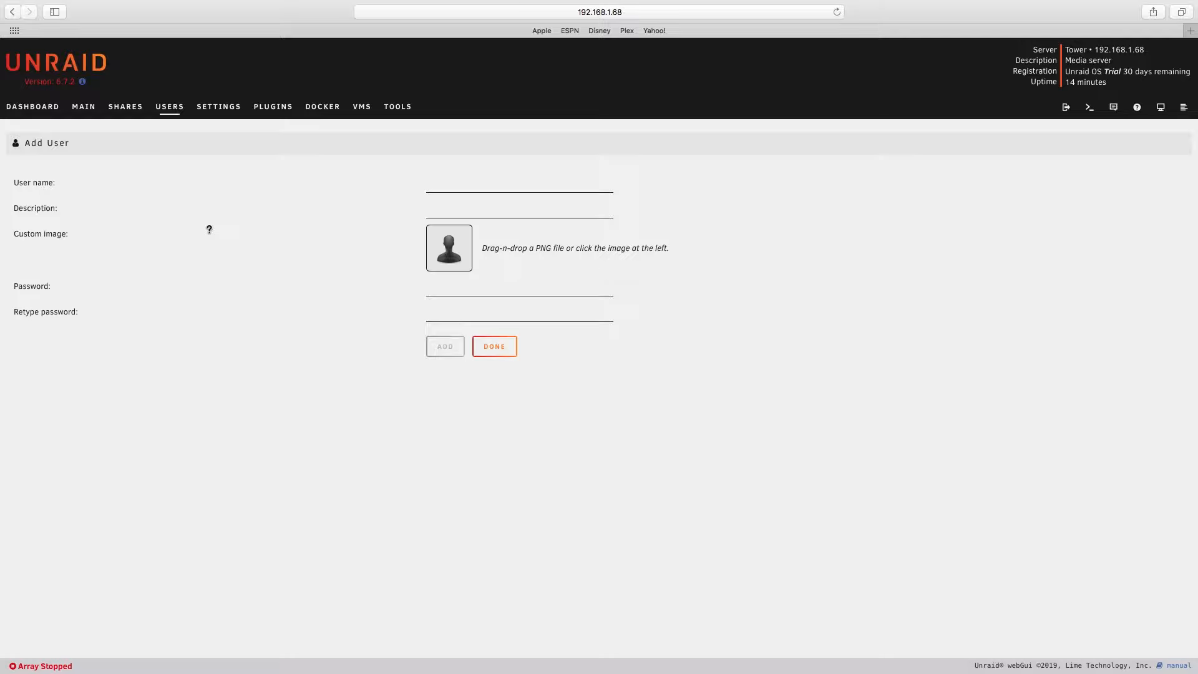
- Add a second user named ftpuser, entering and confirming its account password without saving it in the browser
left_click(165, 115)
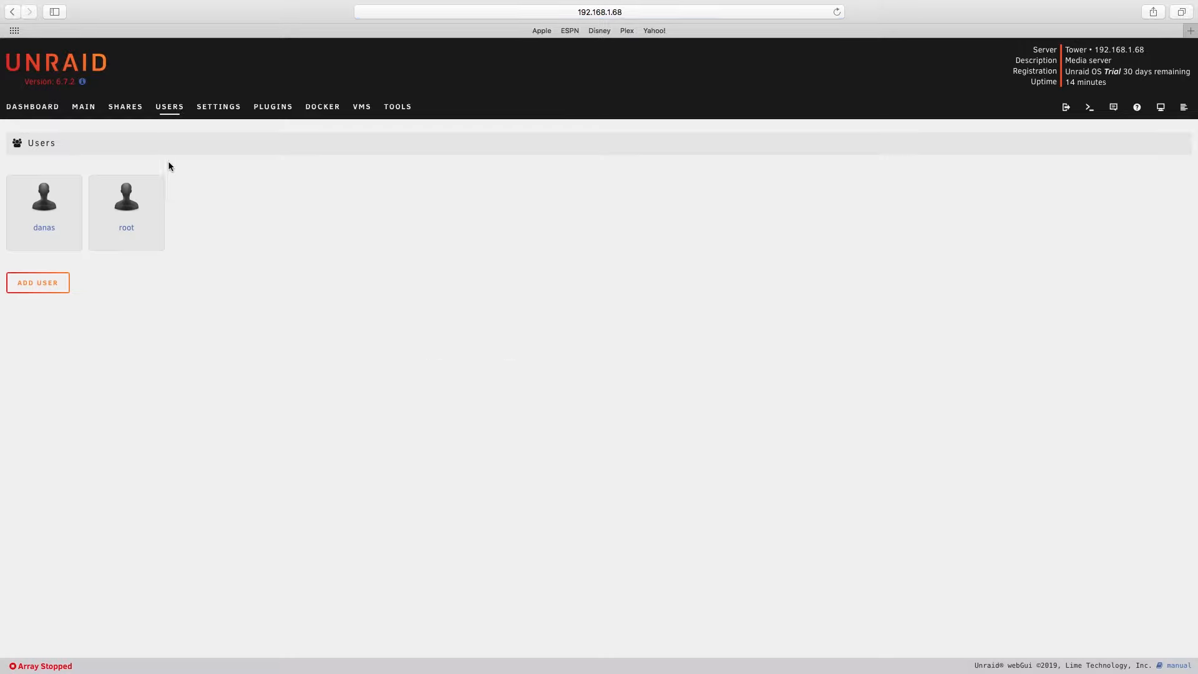
left_click(55, 288)
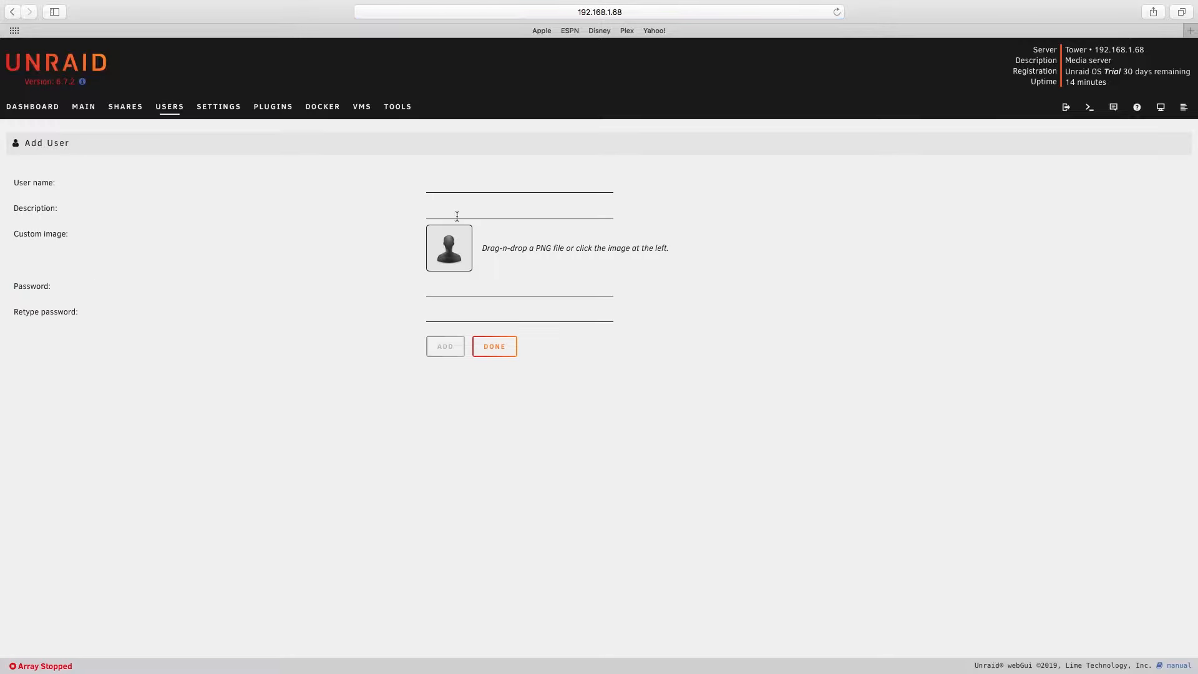
left_click(459, 188)
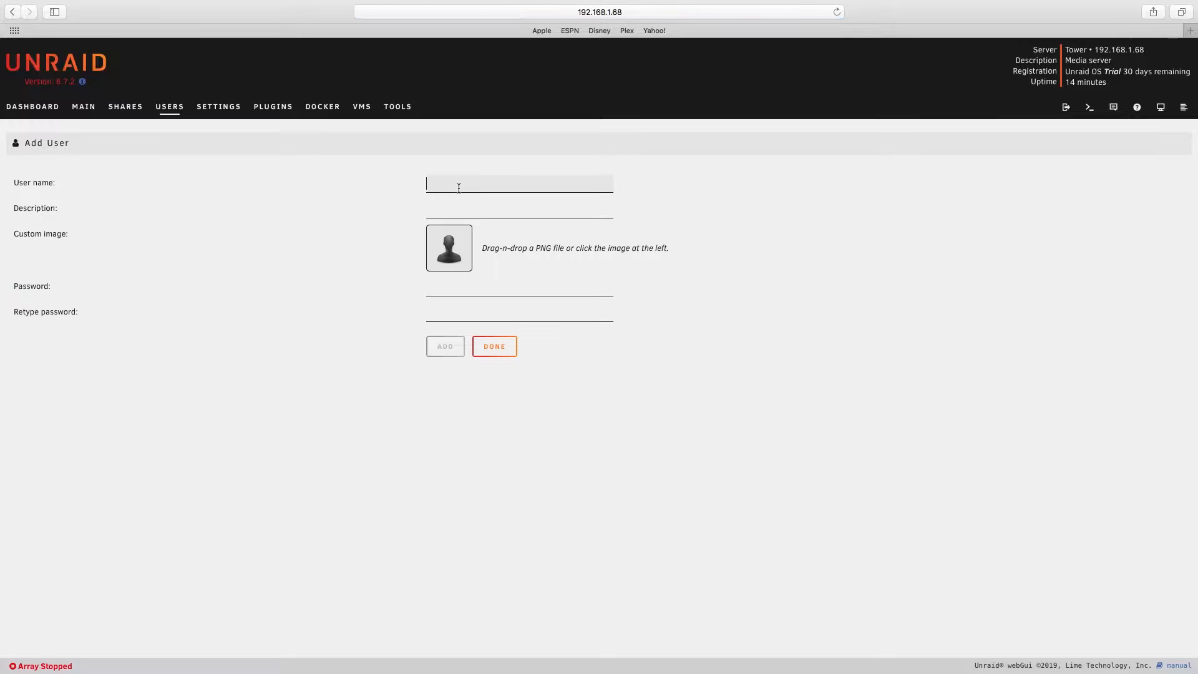
type("ftpuser")
left_click(456, 294)
type("********")
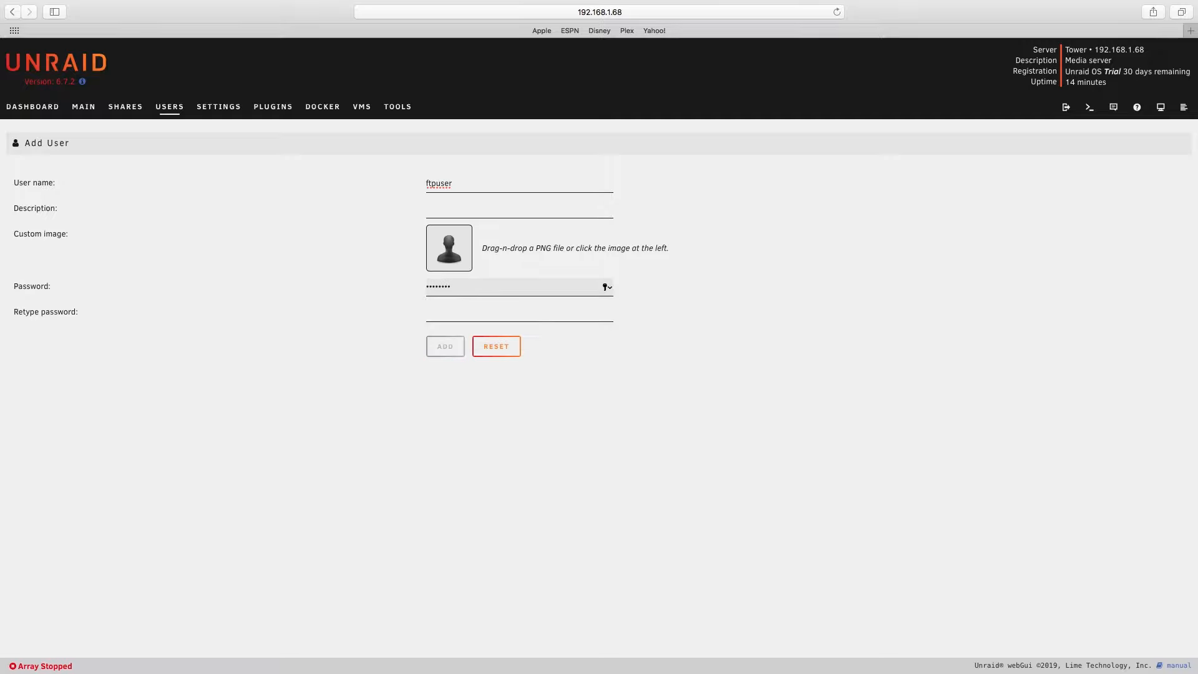
left_click(445, 313)
type("**")
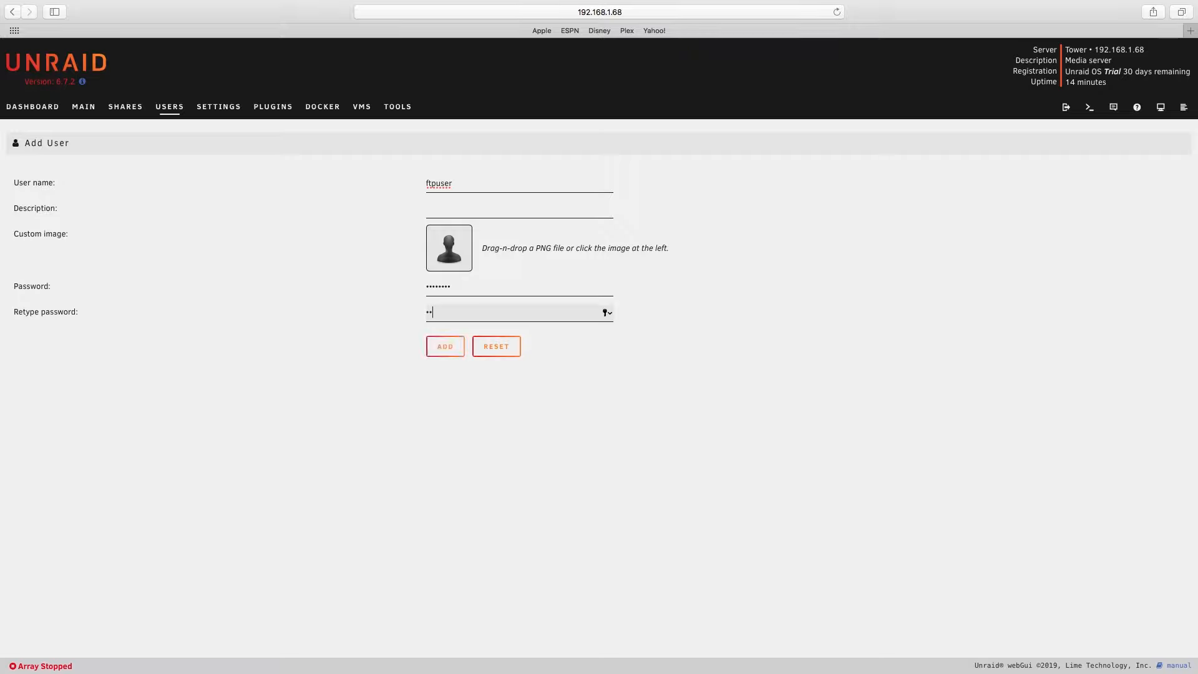
type("******")
left_click(447, 348)
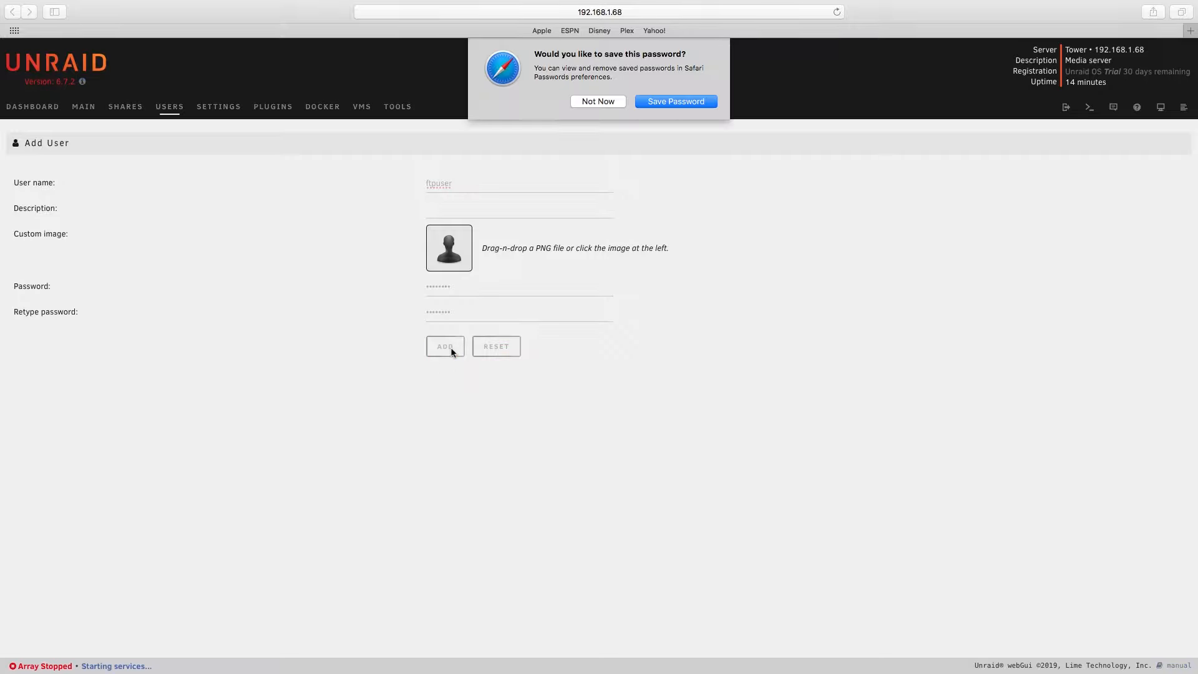
left_click(581, 102)
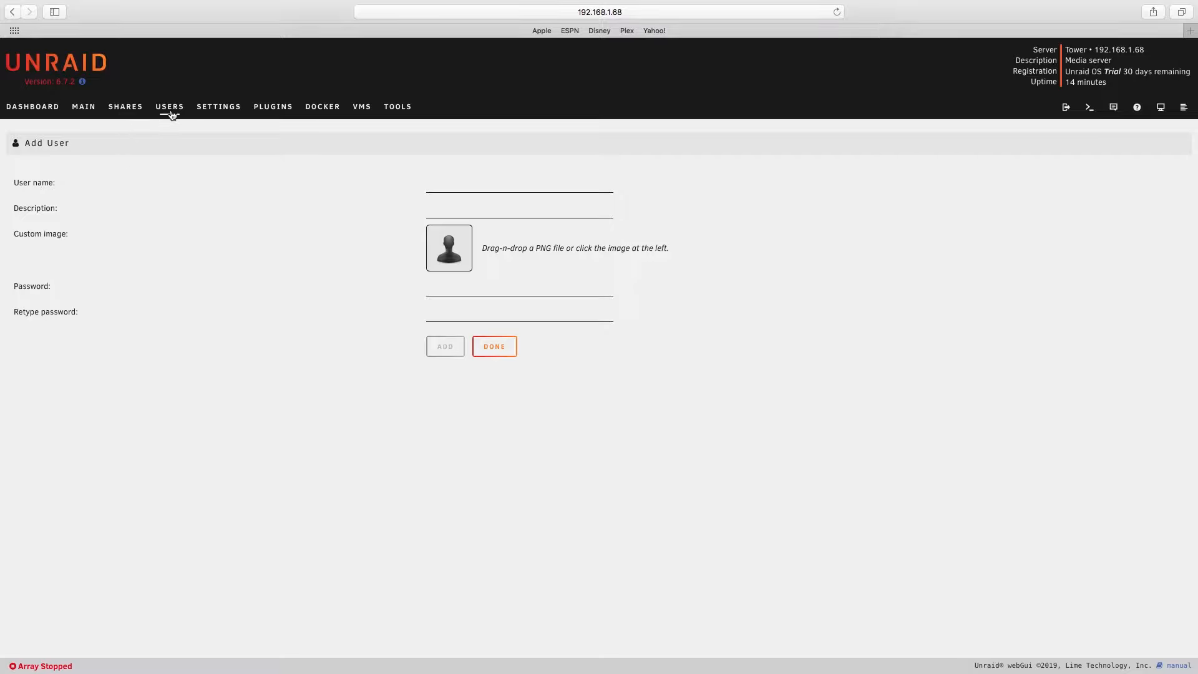
- Set the array device slots to 6 and assign the 500 GB drive (sdb) as the Parity device
left_click(83, 114)
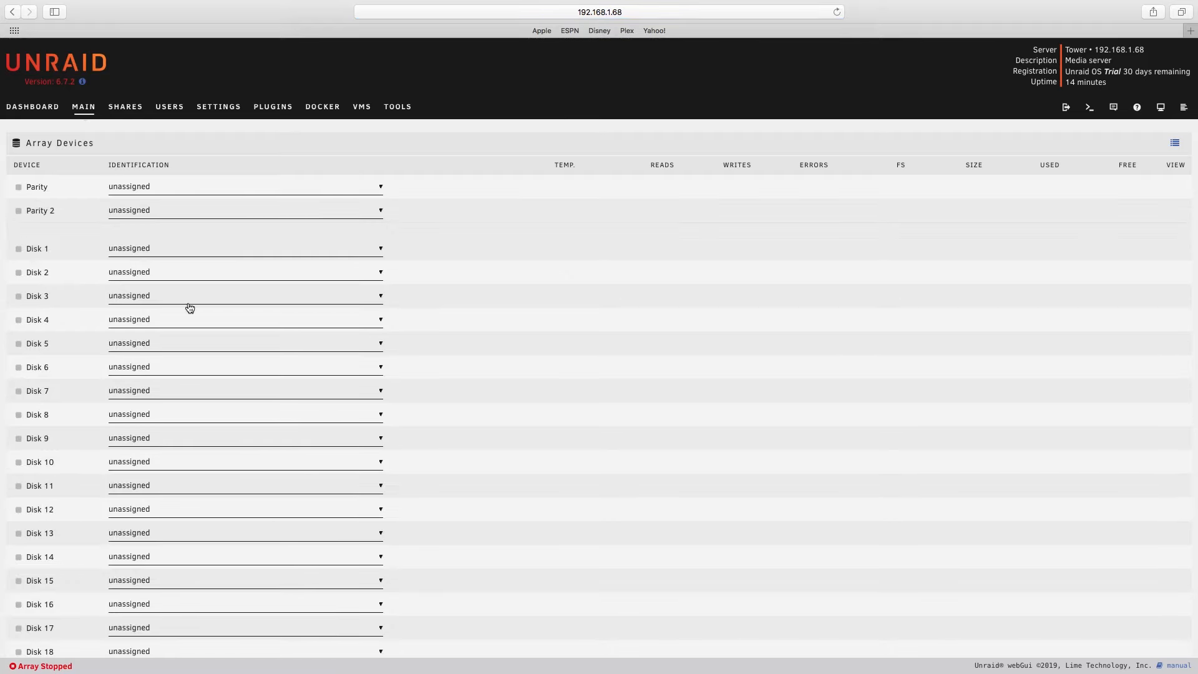
scroll(189, 306, "down", 10)
scroll(189, 305, "up", 5)
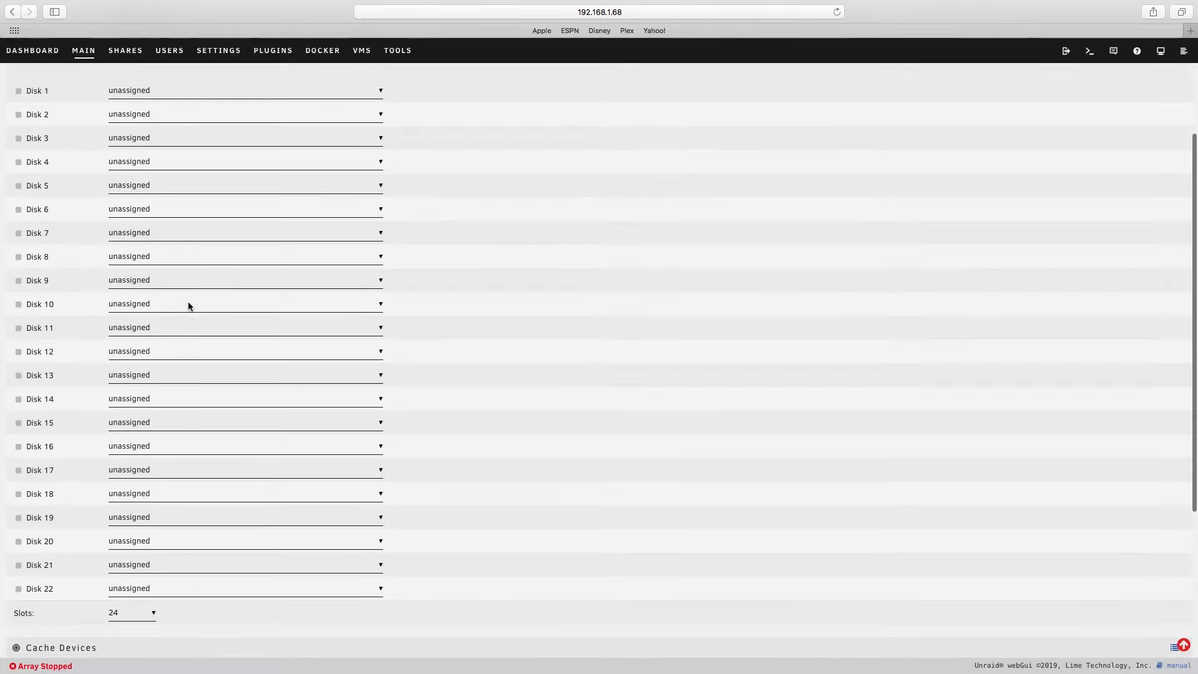
scroll(189, 305, "down", 5)
left_click(143, 366)
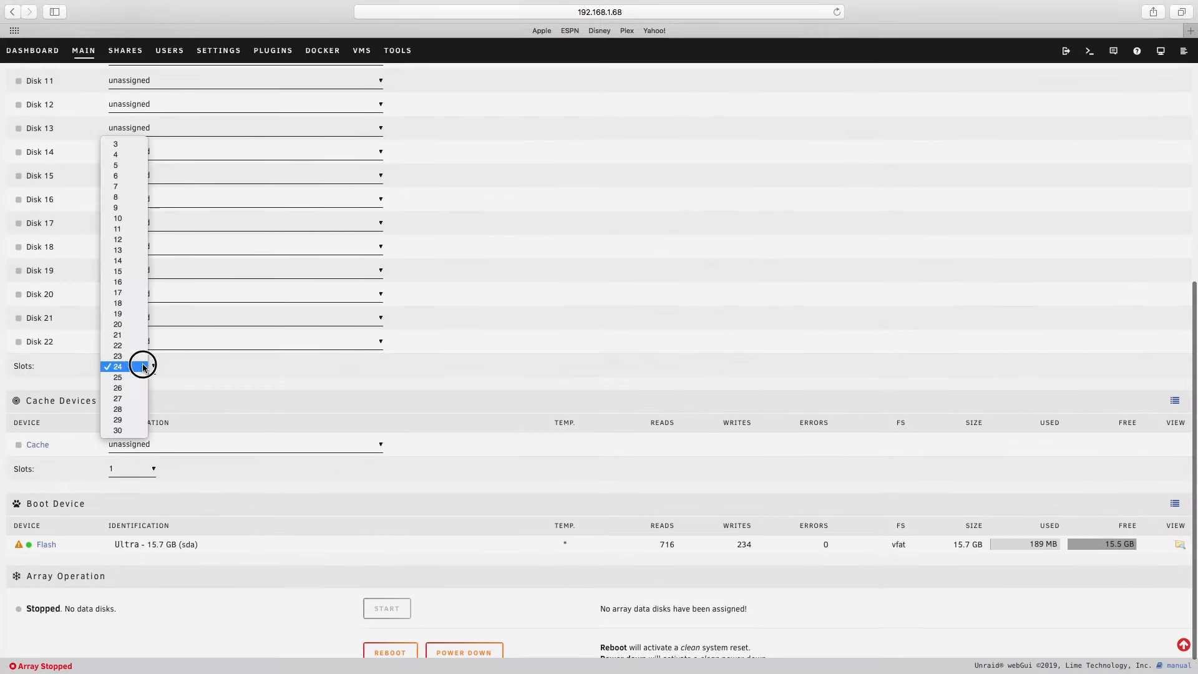
left_click(129, 176)
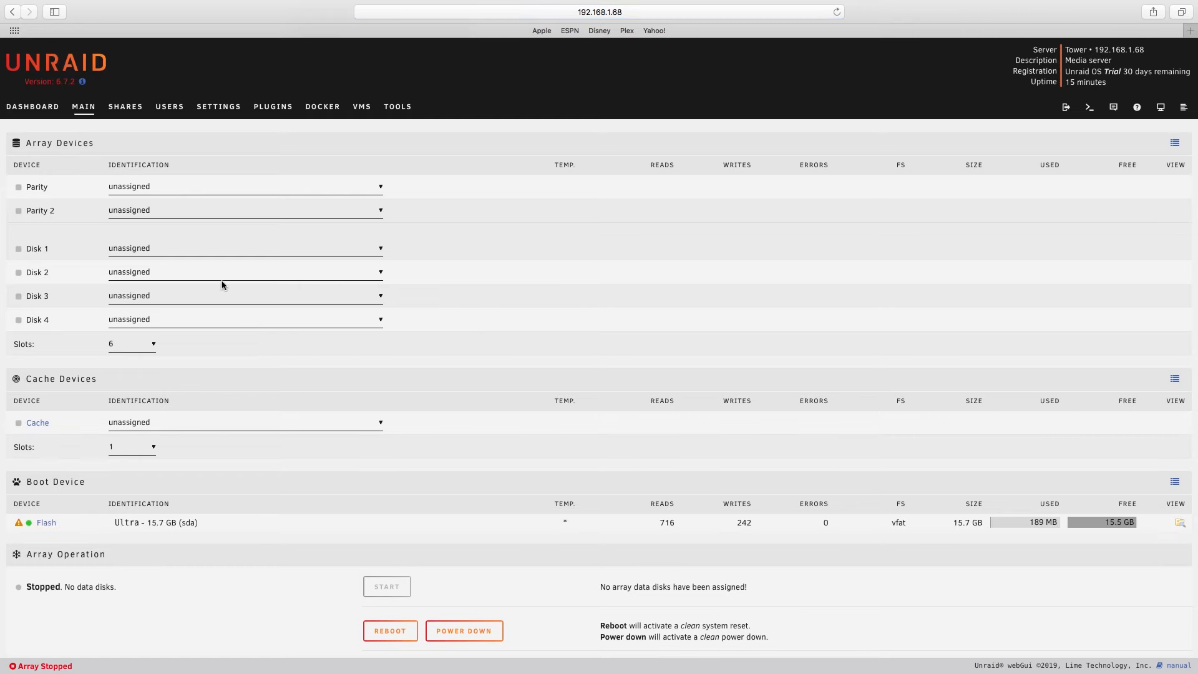
left_click(311, 196)
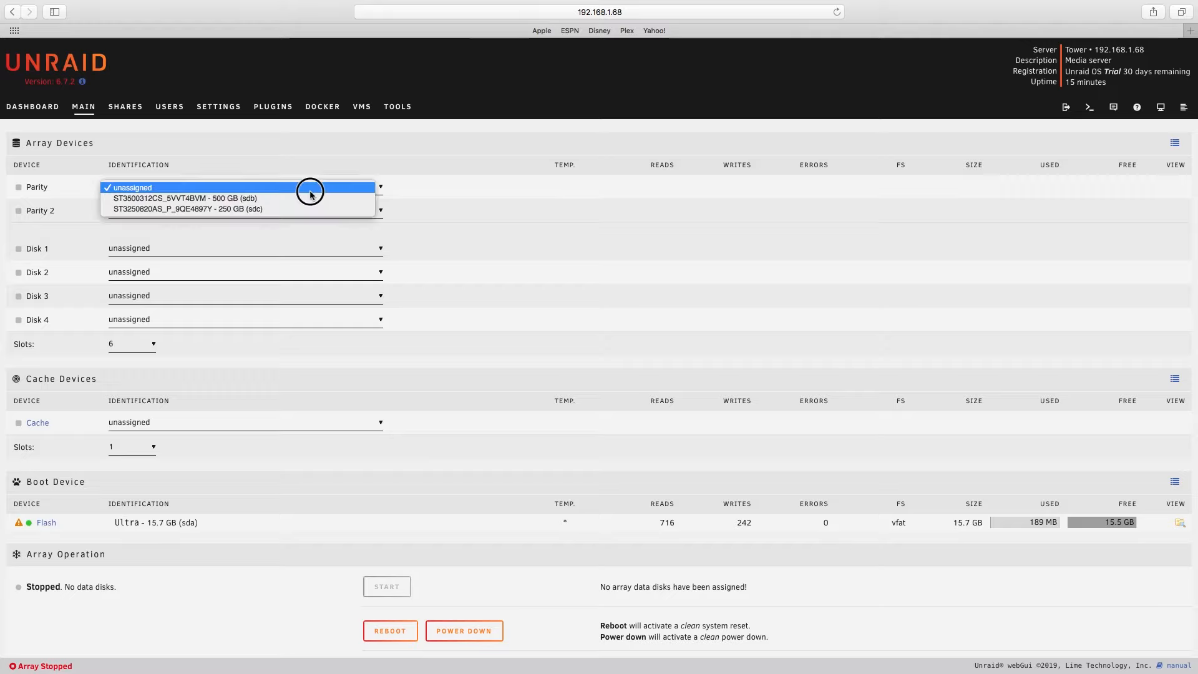
left_click(300, 197)
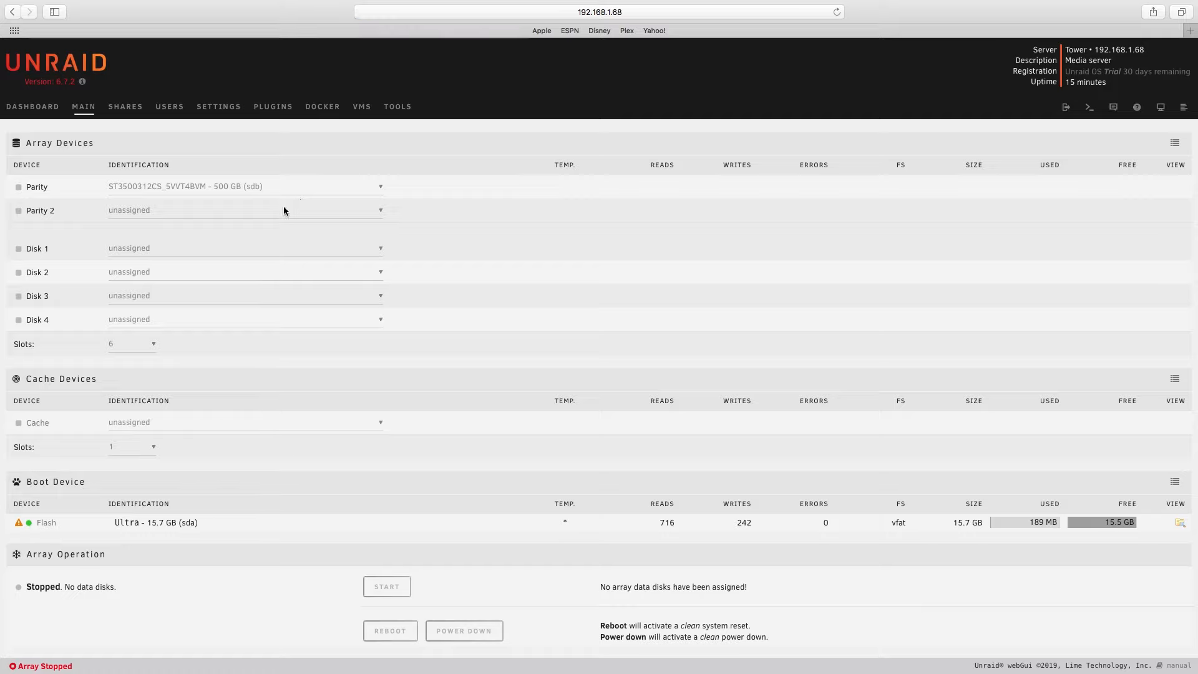
- Assign the 250 GB drive (sdc) as Disk 1 and start the array, accepting that the parity disk is overwritten
left_click(214, 253)
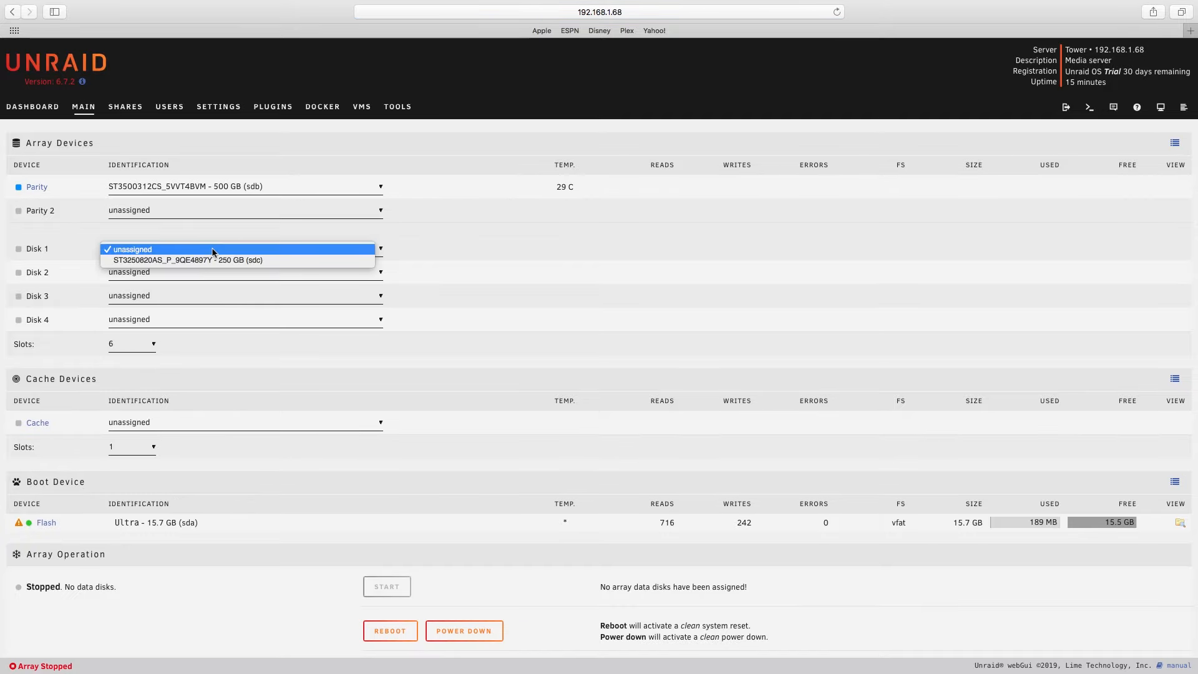
left_click(202, 260)
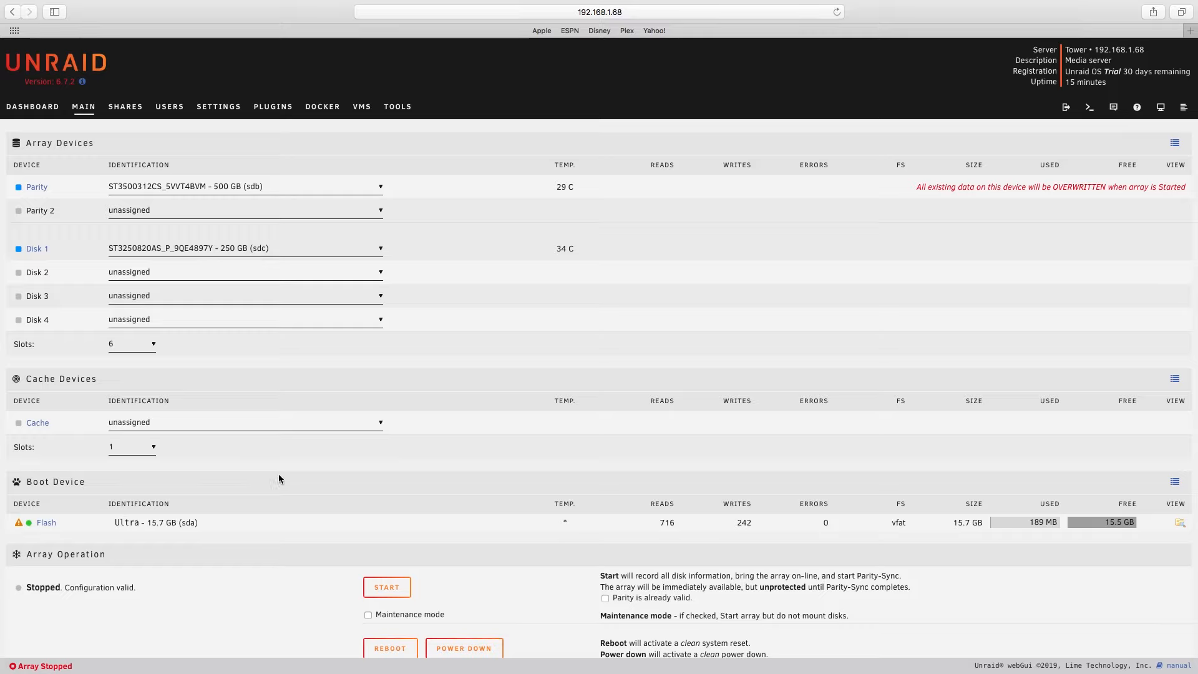
scroll(319, 488, "down", 1)
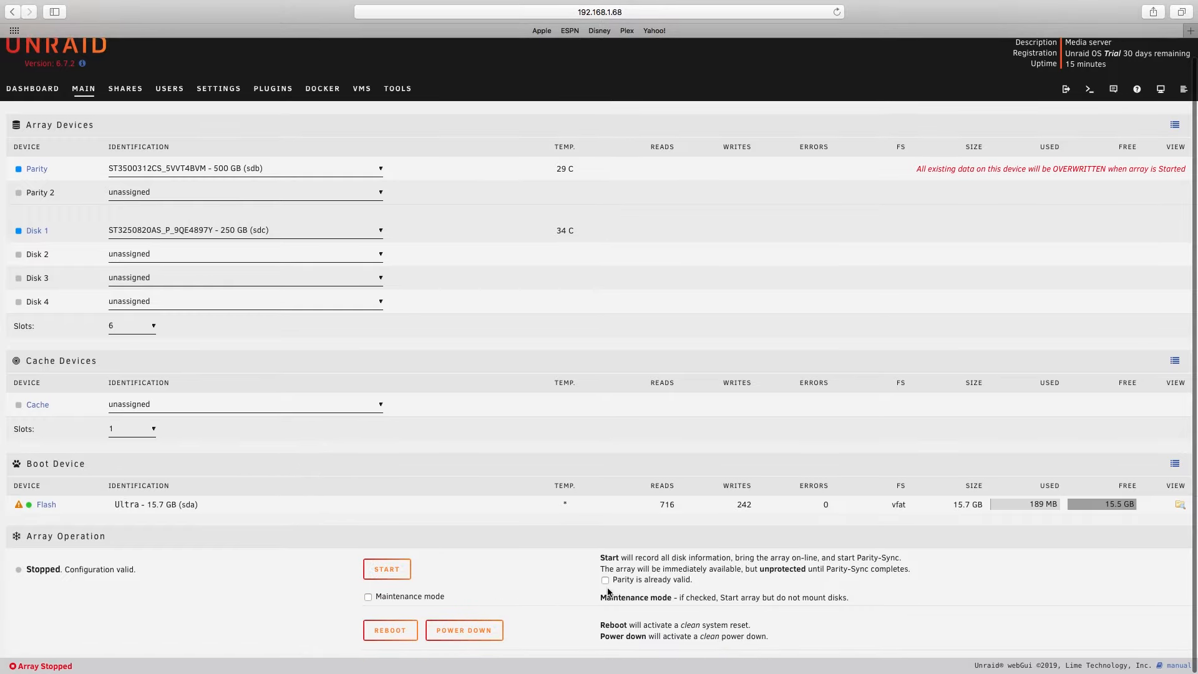
left_click(384, 572)
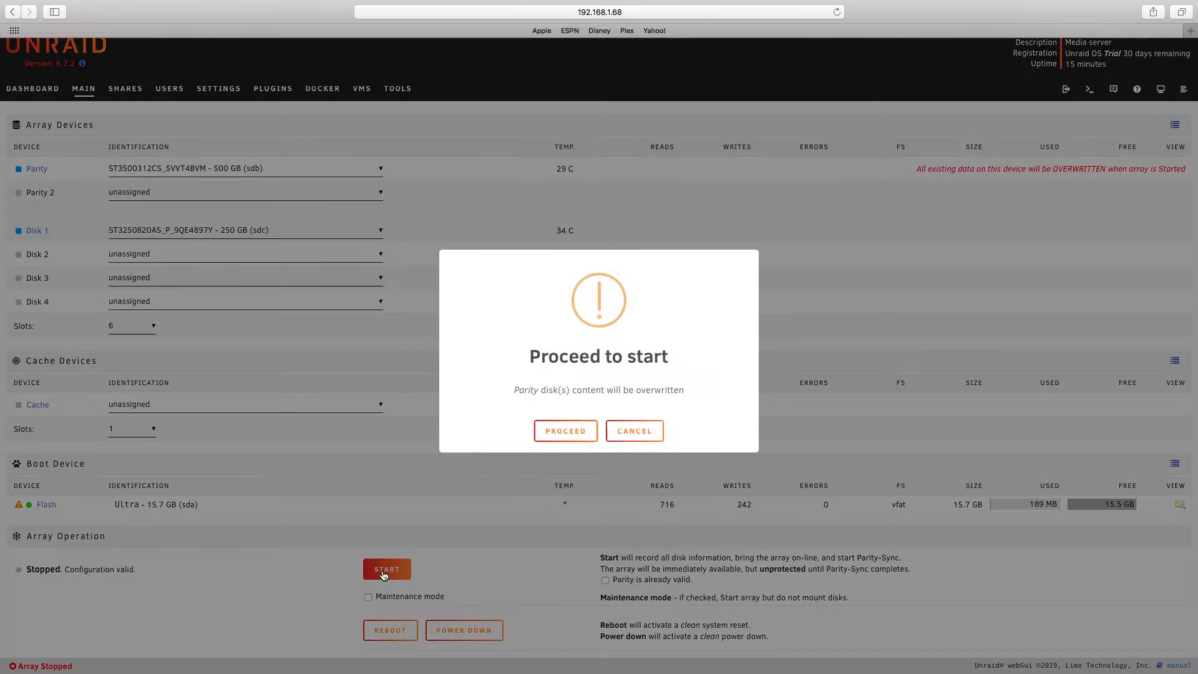
left_click(578, 430)
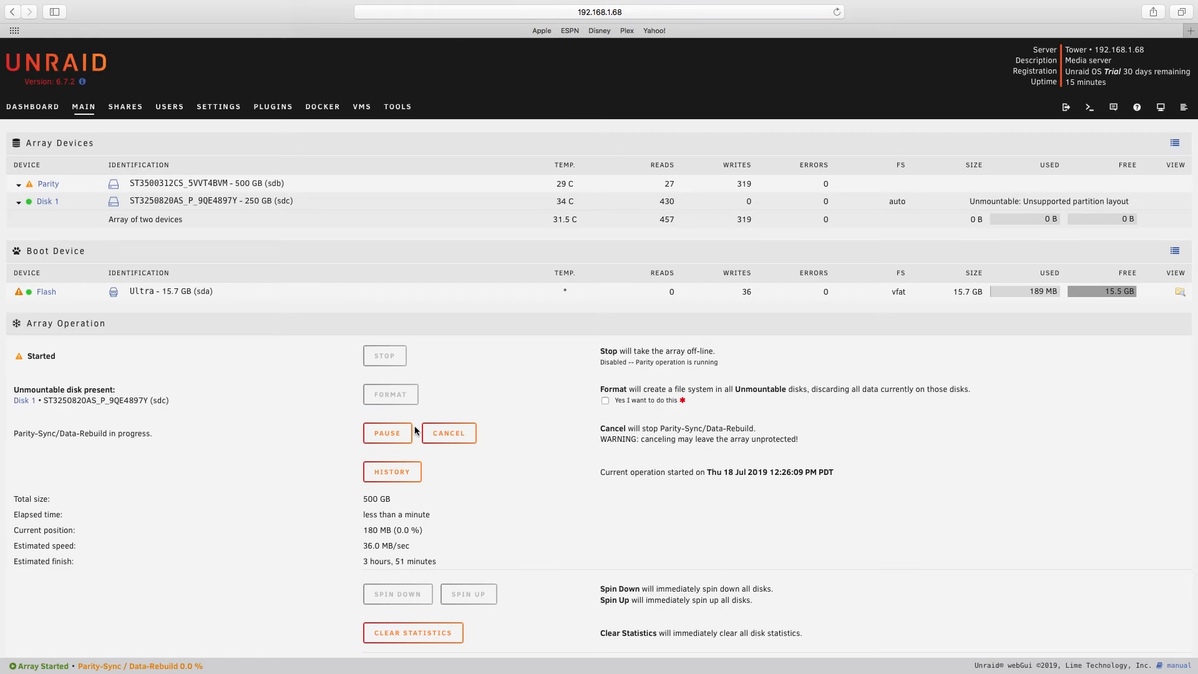
- Format the unmountable Disk 1, confirming that all of its data is discarded
left_click(604, 400)
left_click(384, 398)
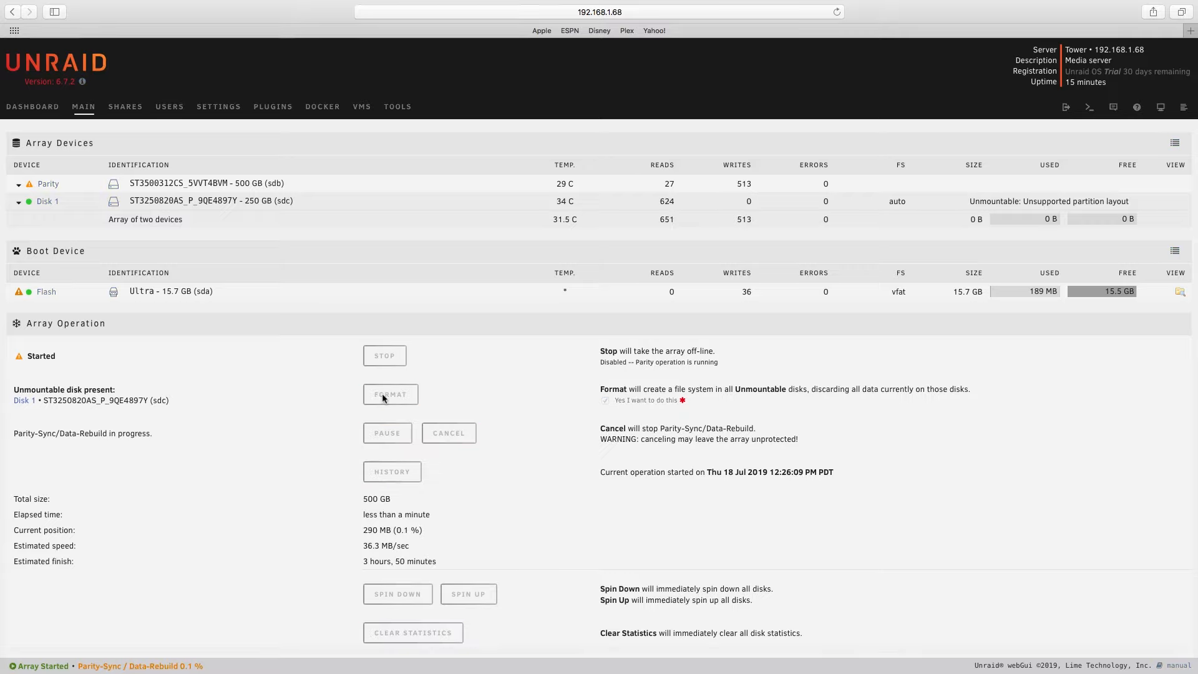
left_click(383, 398)
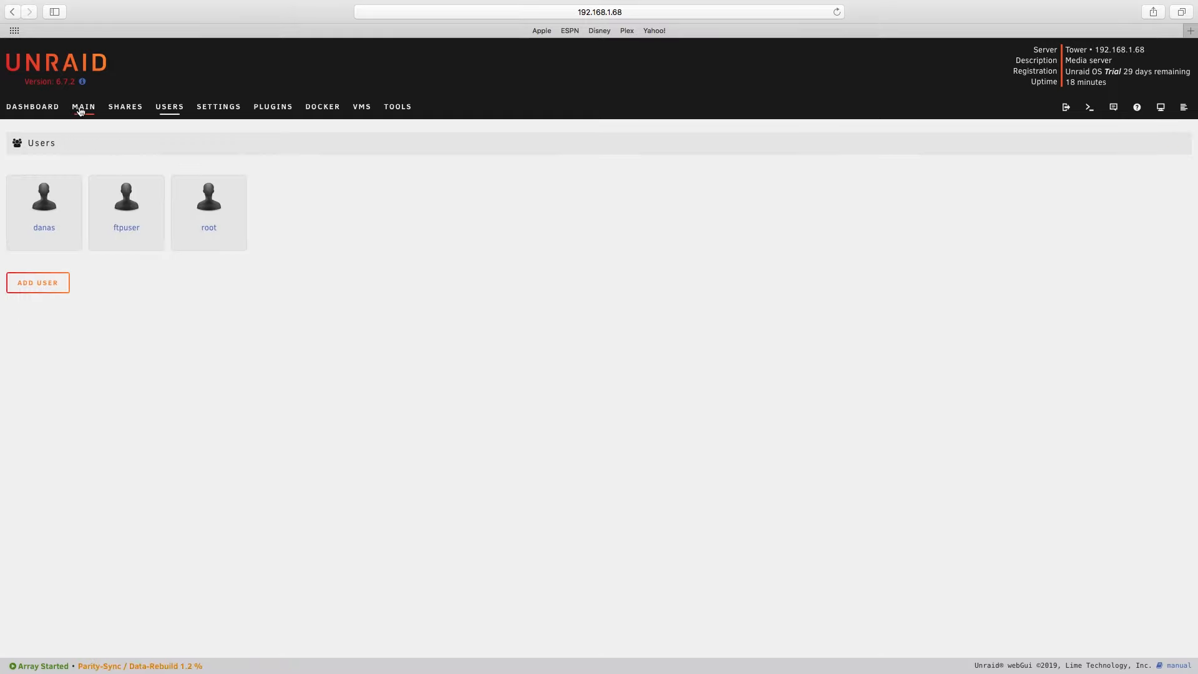
- Enable the FTP server in the network services settings with ftpuser as the FTP user, and apply the change
left_click(219, 107)
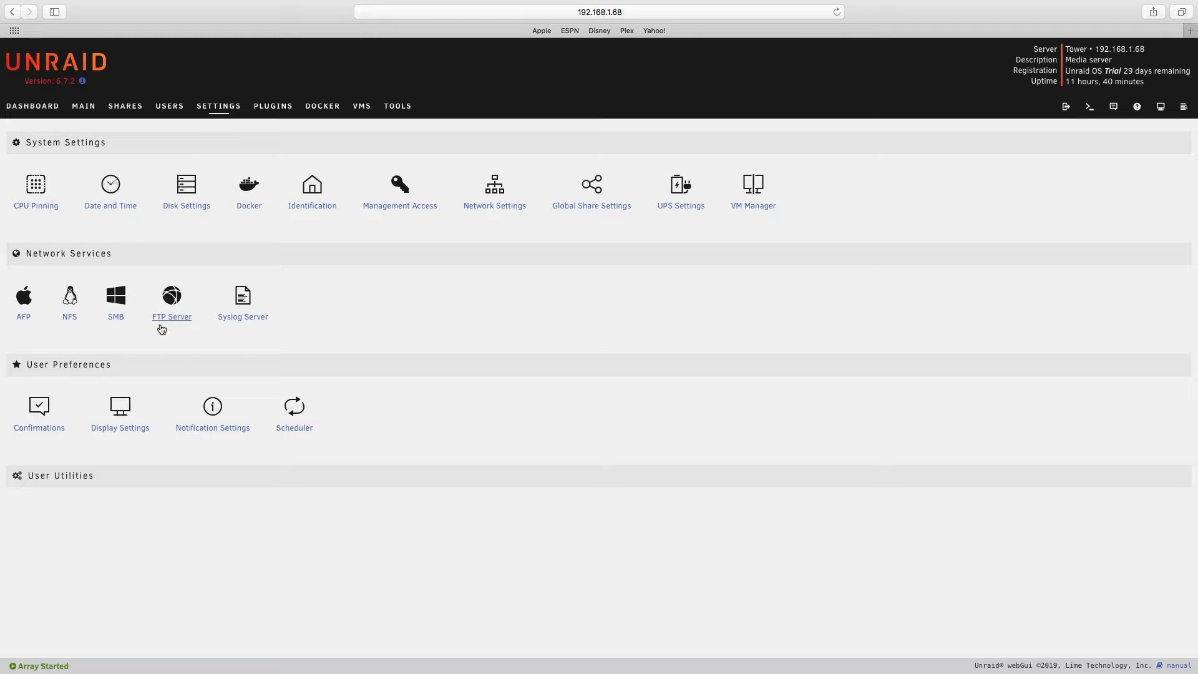
left_click(173, 303)
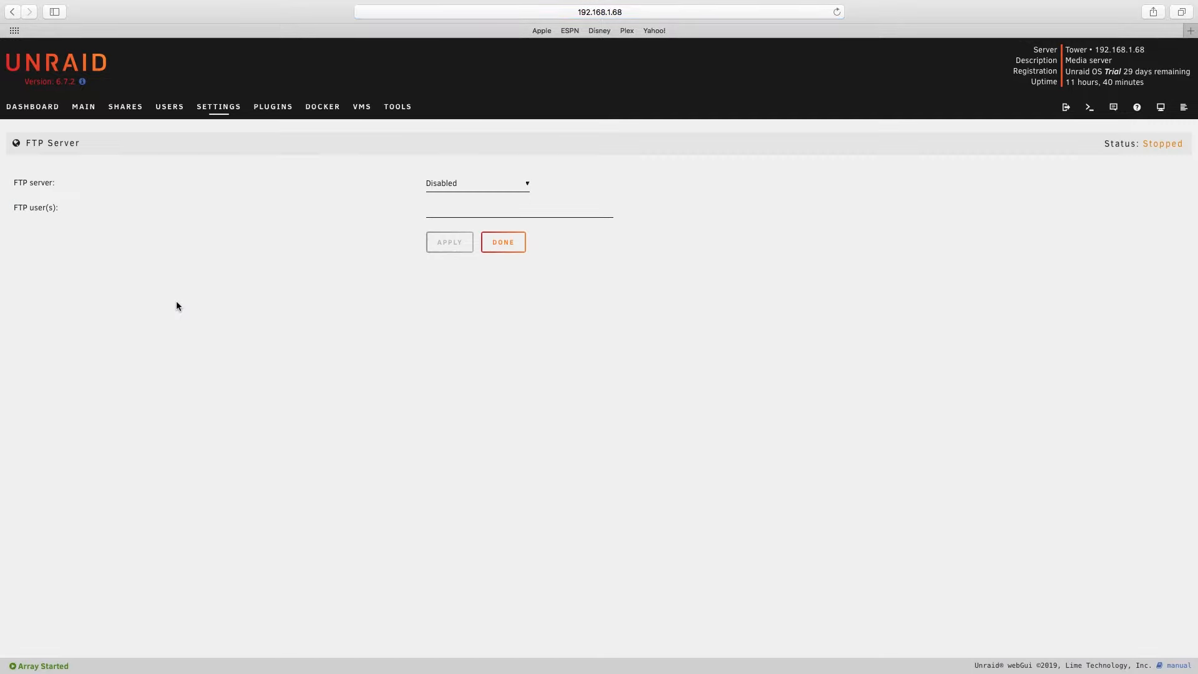
left_click(493, 185)
left_click(478, 196)
left_click(461, 209)
type("ftpuser")
left_click(450, 242)
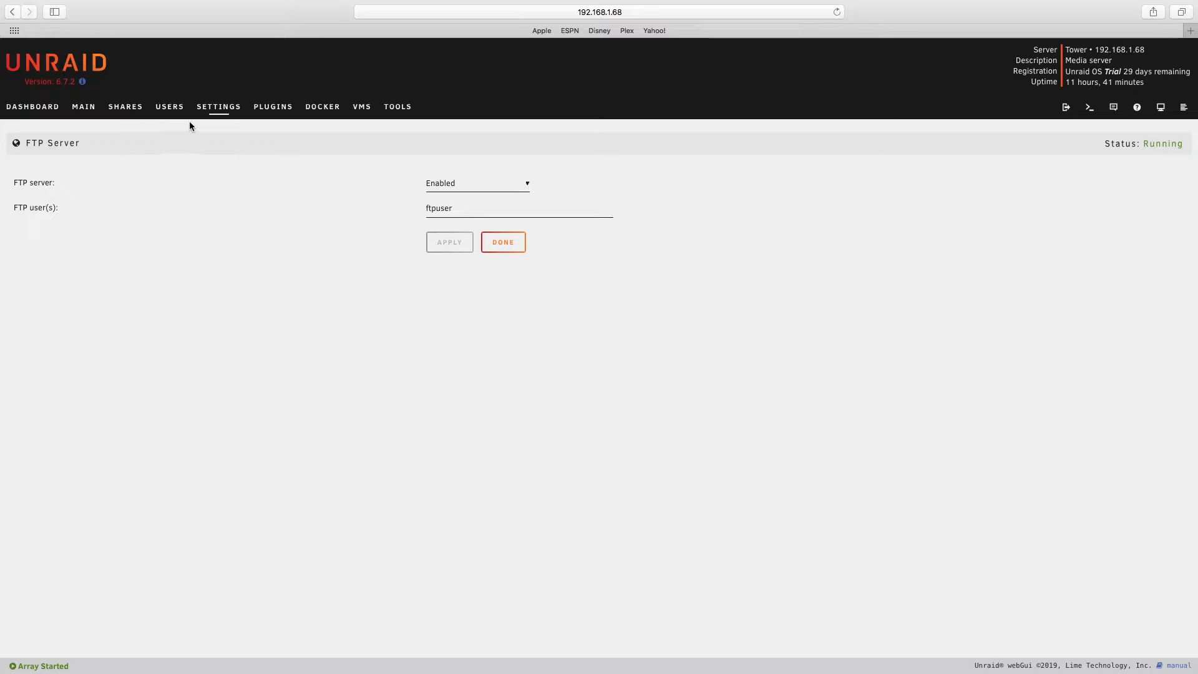
- Review the AFP enable setting, leaving it at Yes, and examine the flash device's SMB export and security settings
left_click(214, 114)
left_click(28, 297)
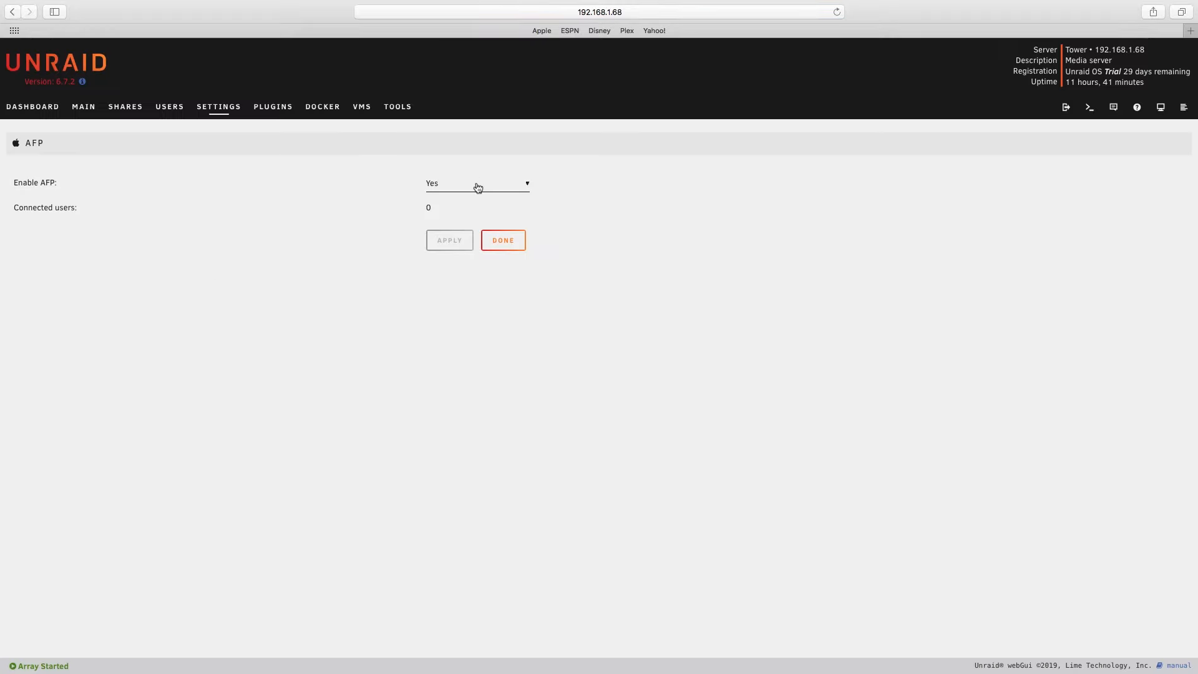
left_click(478, 186)
left_click(477, 185)
left_click(514, 243)
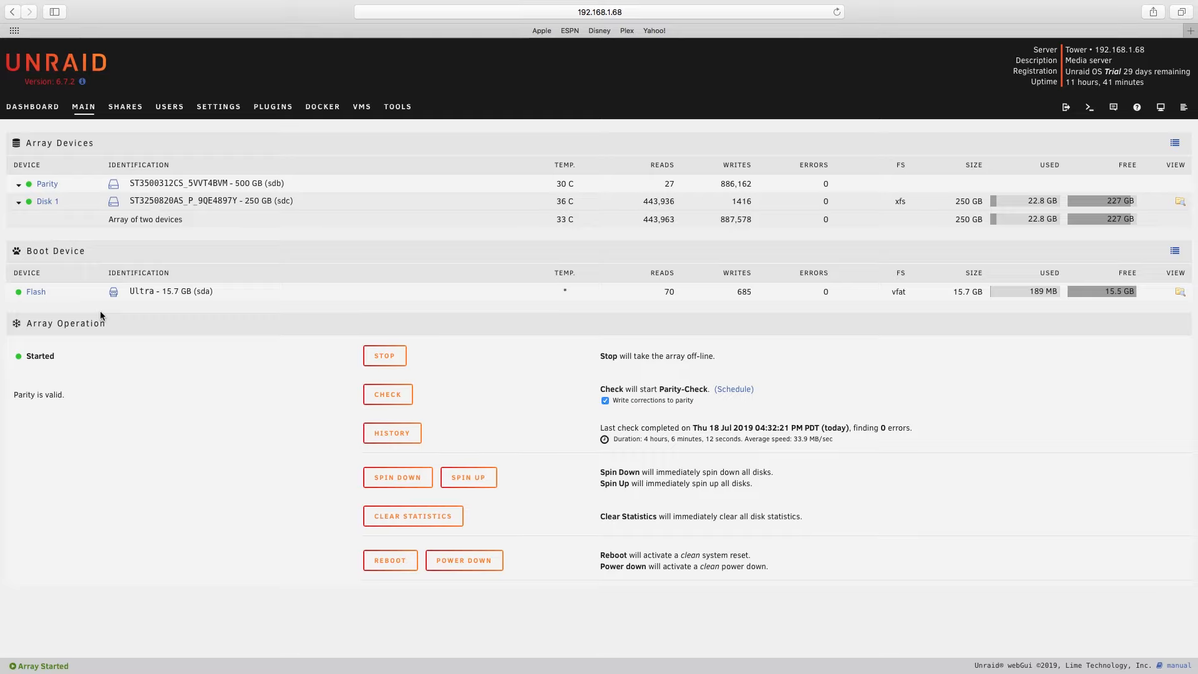
left_click(37, 292)
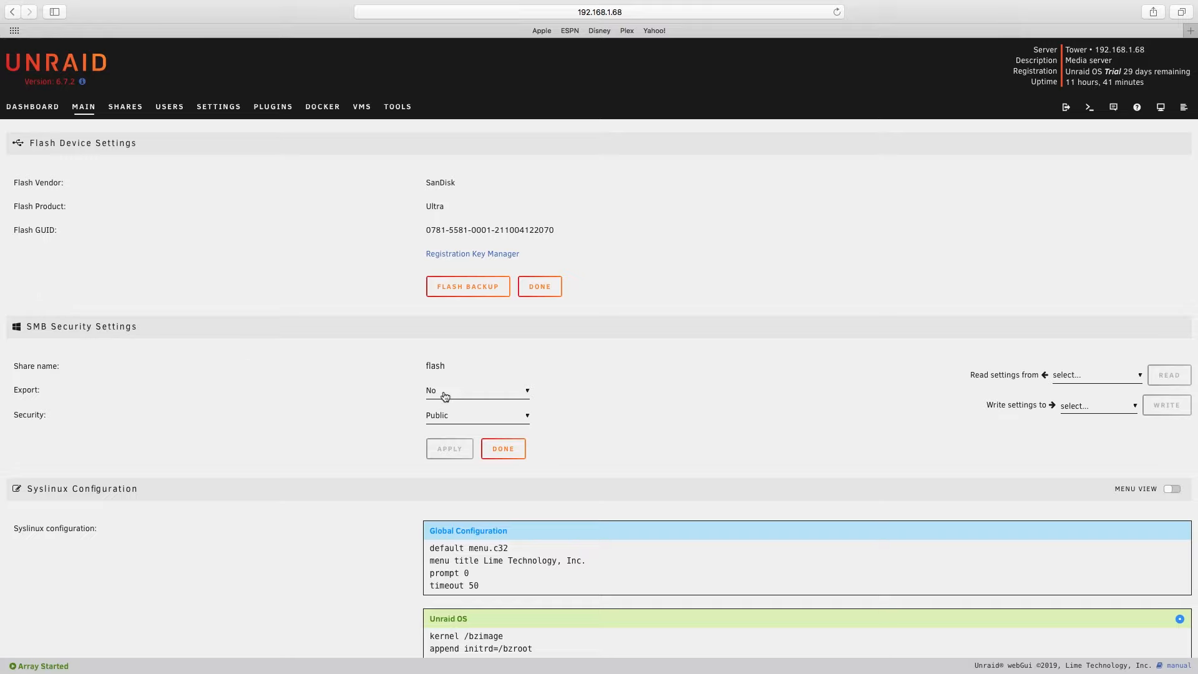
- Add a user share named das_nas with the comment data, keeping the default allocation and disk options
left_click(127, 111)
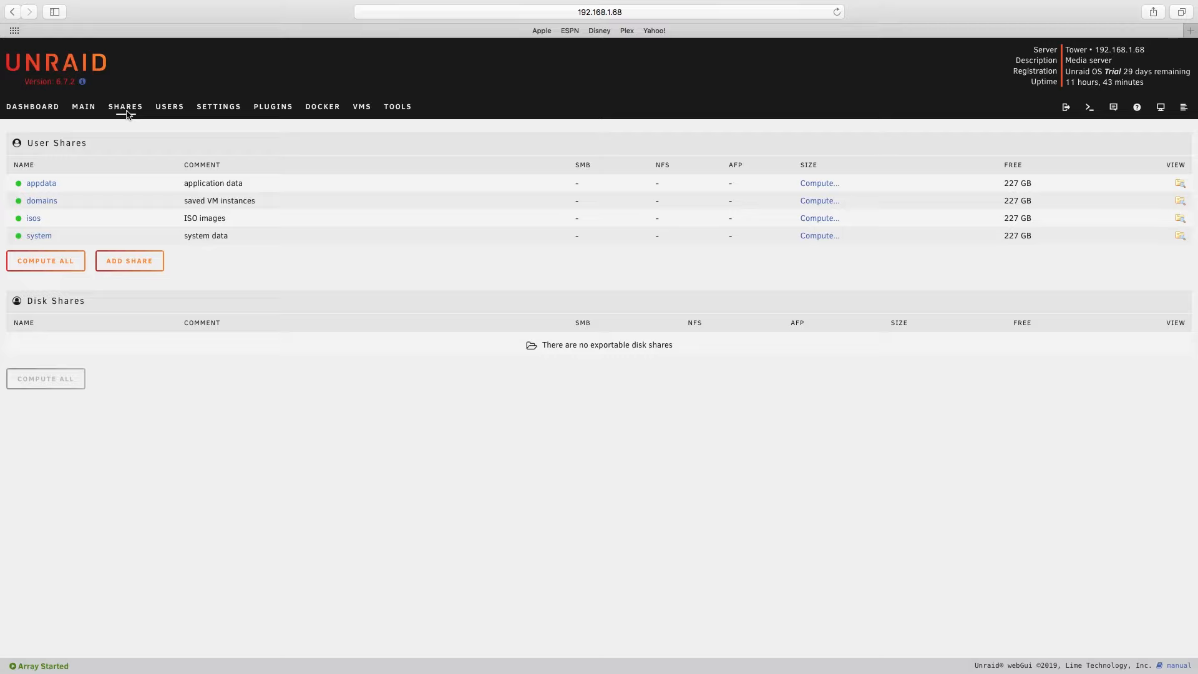
left_click(141, 261)
left_click(498, 187)
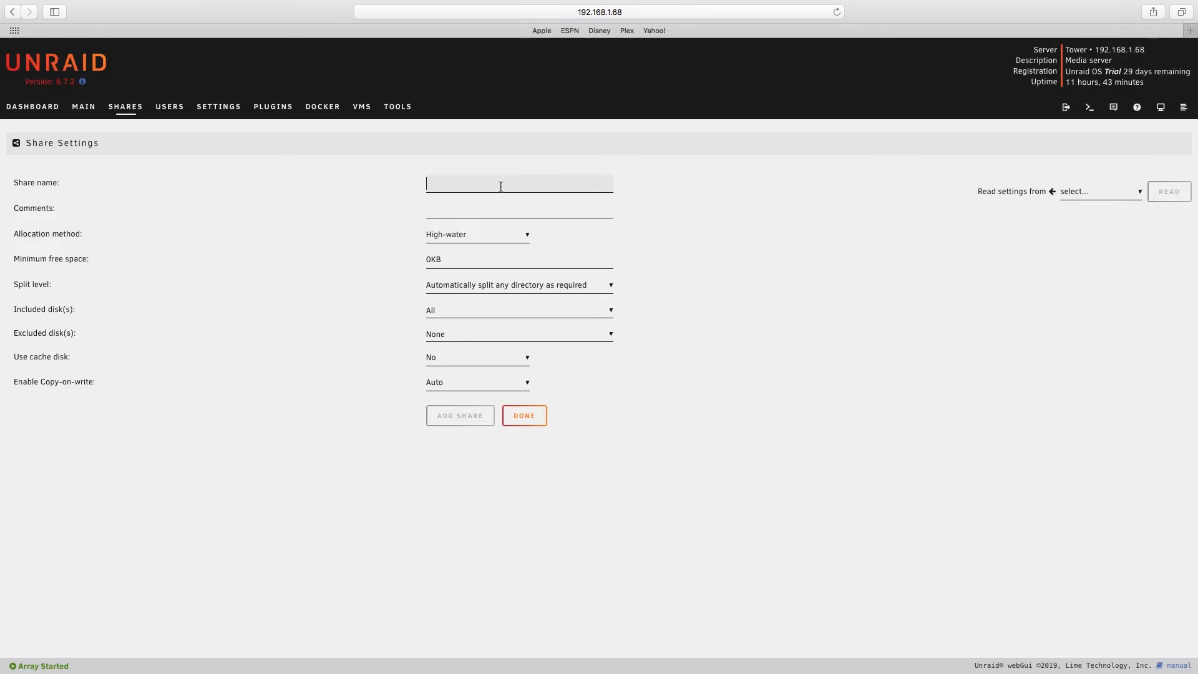
type("das_nas")
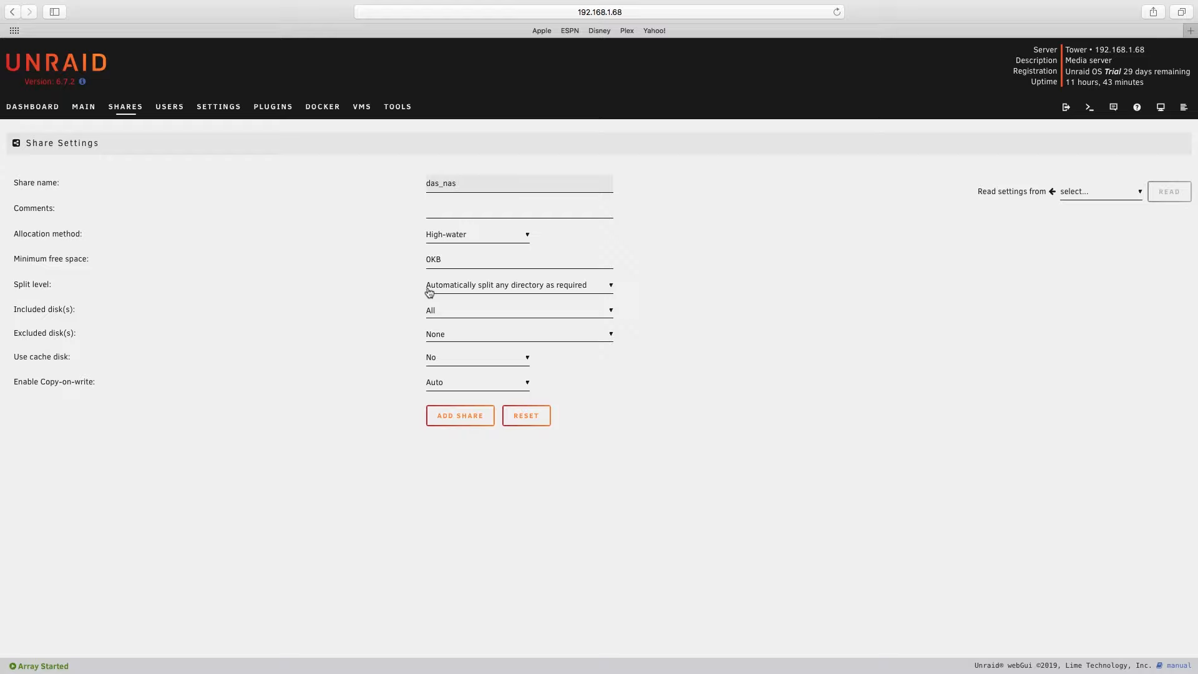
left_click(471, 213)
type("data")
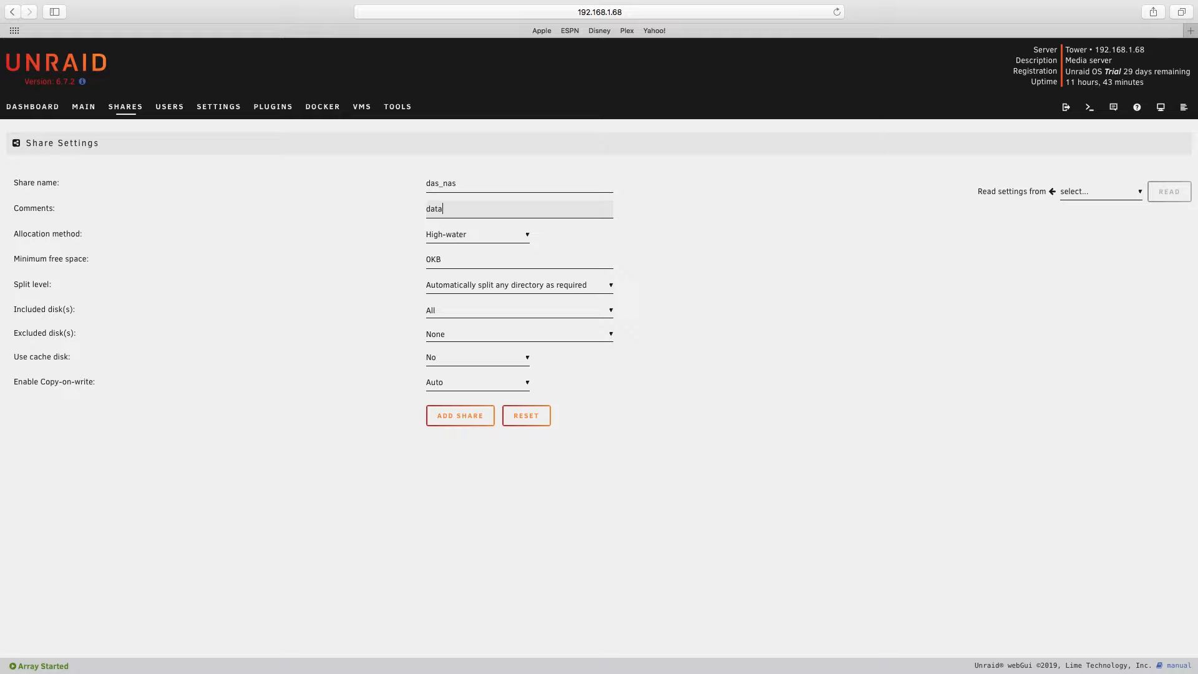
left_click(478, 413)
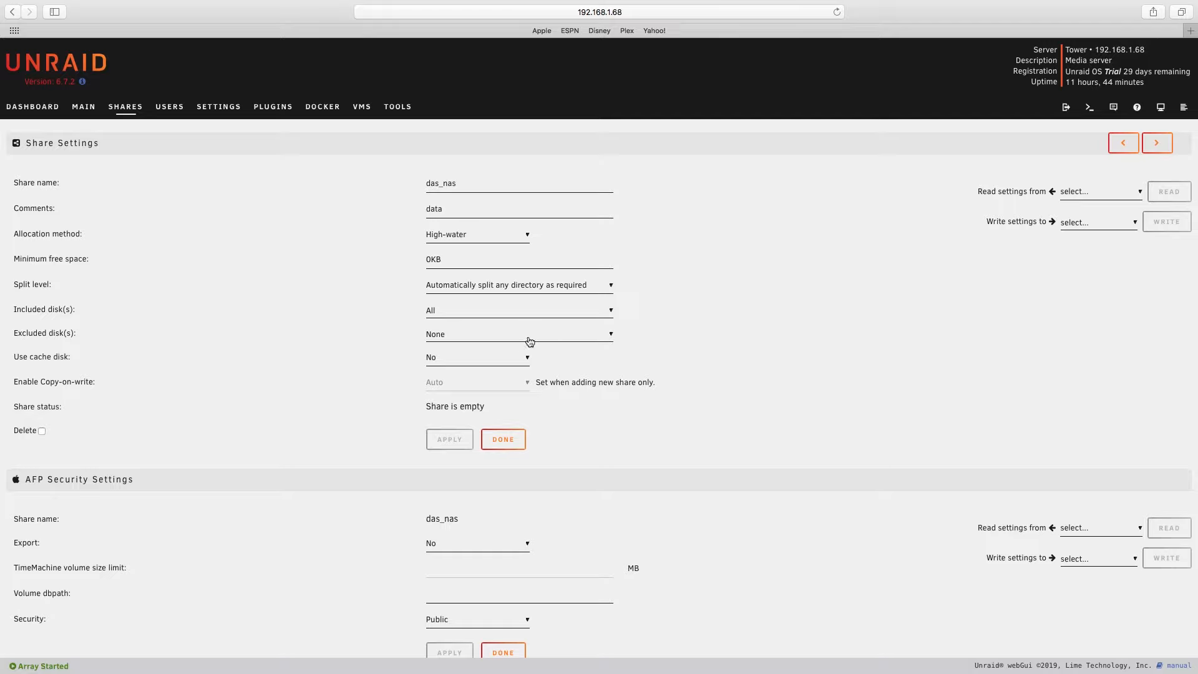
- Set the das_nas share's AFP export to Yes and its AFP security to Private without applying them
scroll(516, 350, "down", 5)
left_click(488, 361)
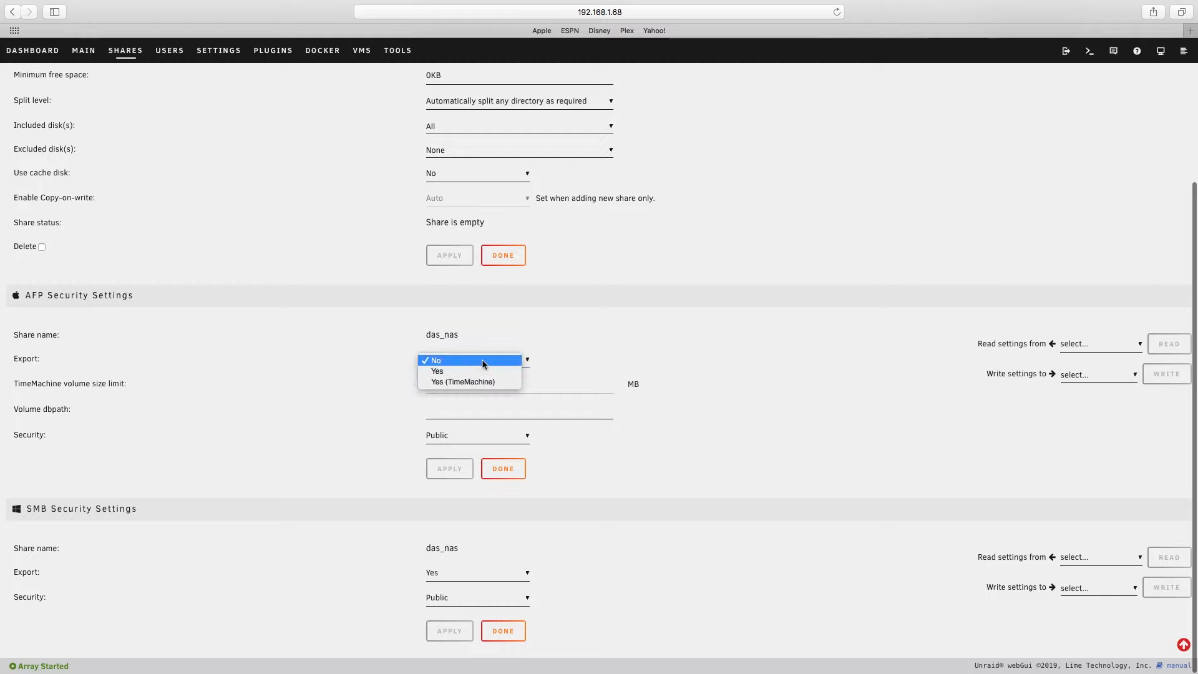
left_click(471, 371)
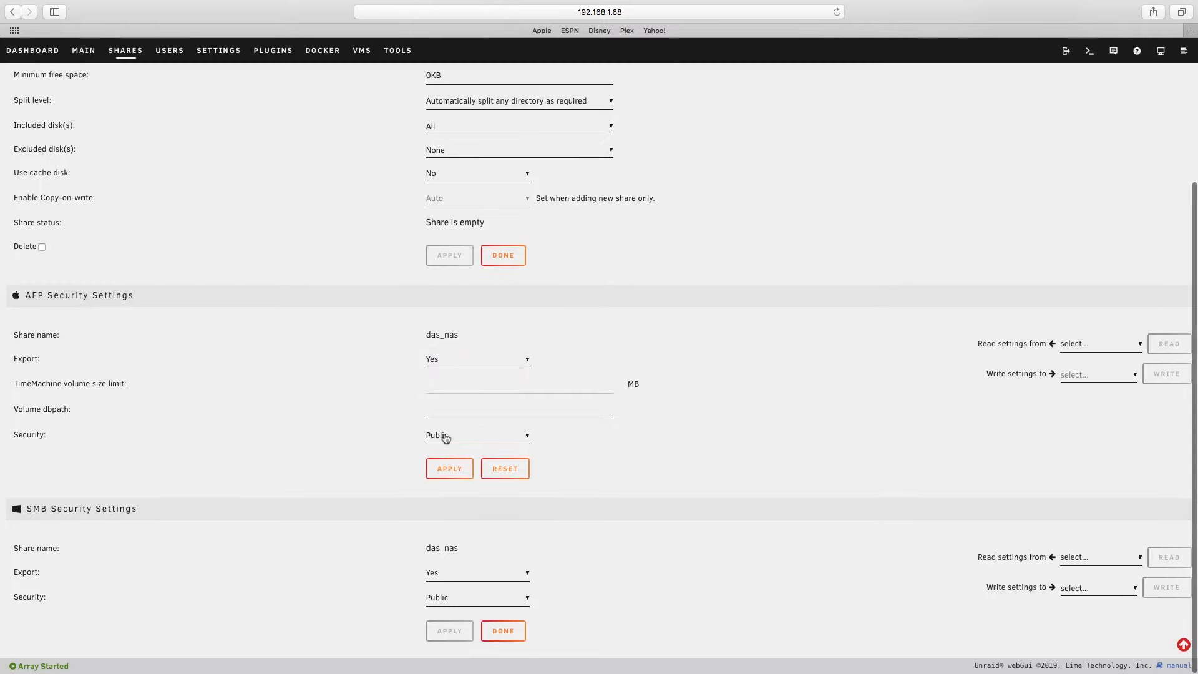
left_click(477, 437)
left_click(467, 458)
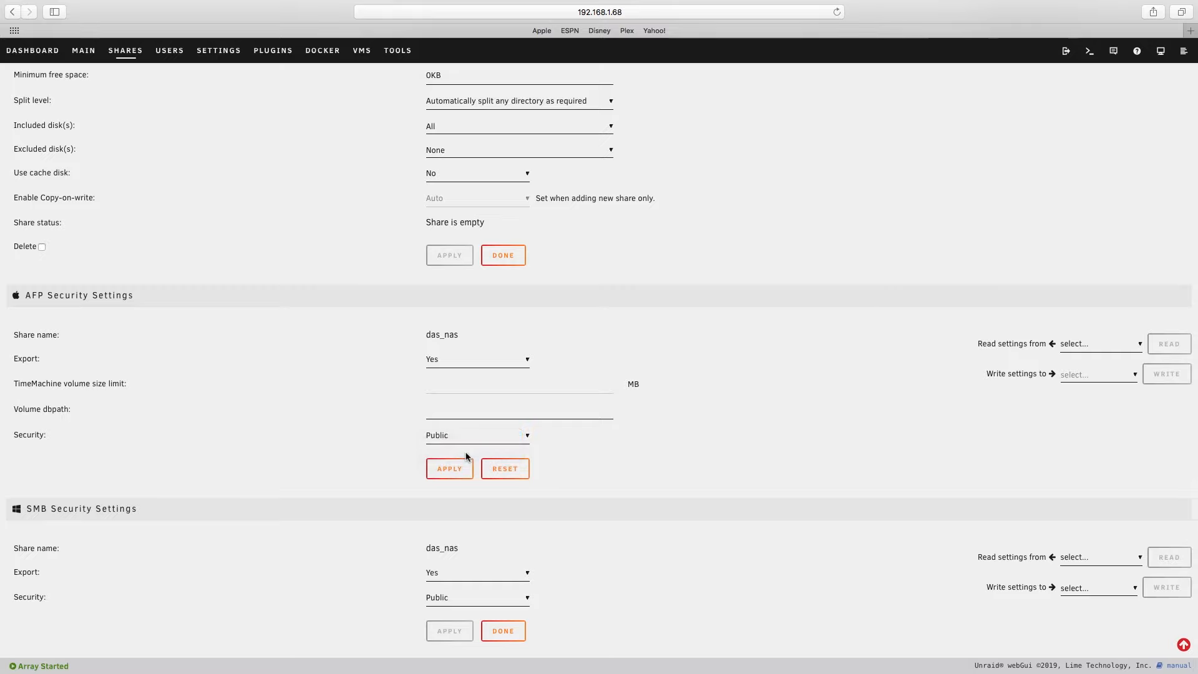
- Set the das_nas share's SMB security to Private and apply the SMB settings
left_click(459, 598)
left_click(457, 620)
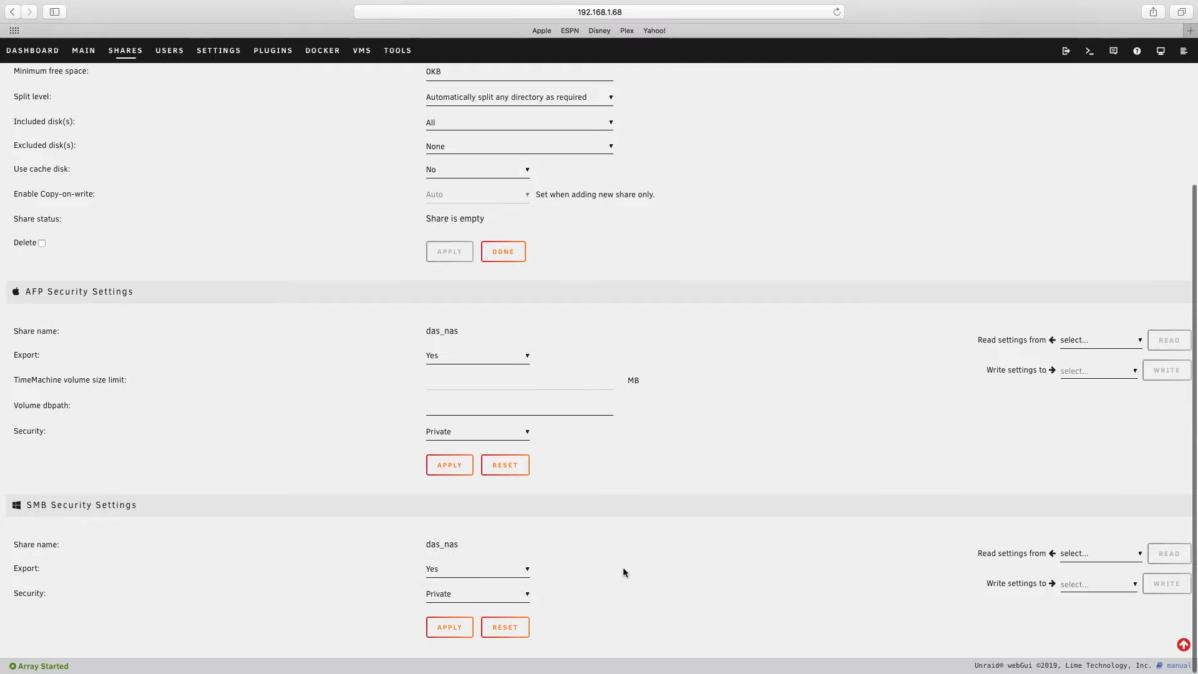
left_click(459, 631)
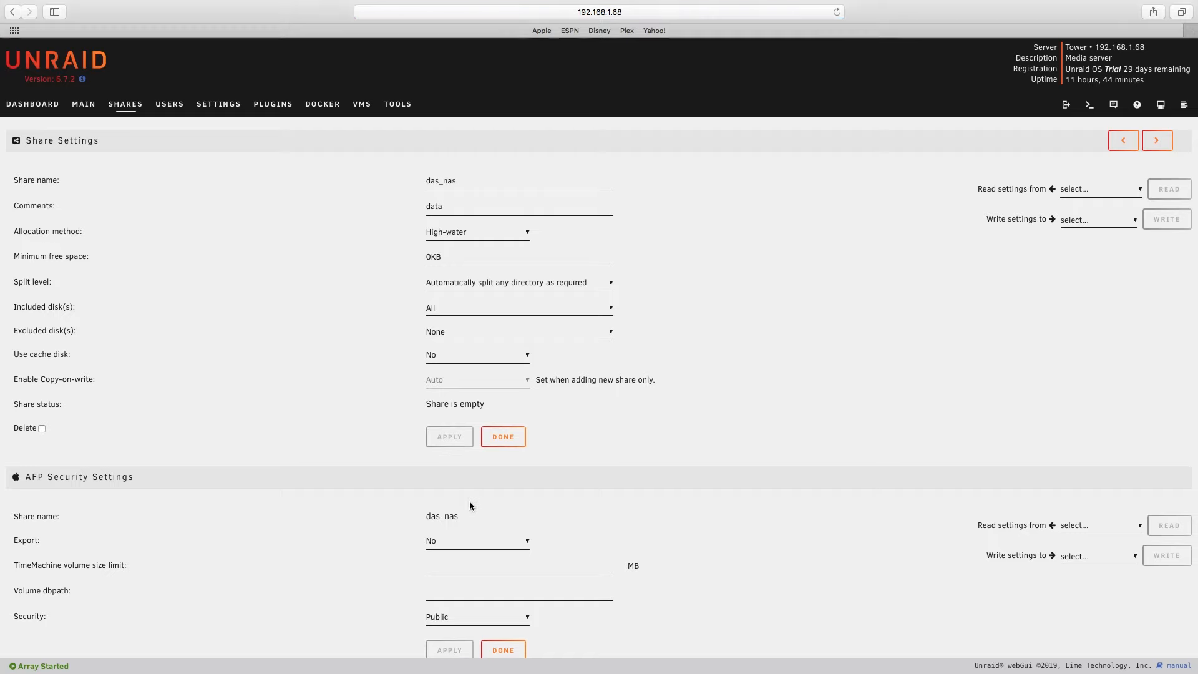
- Set the das_nas share's AFP security to Private and apply the AFP settings
scroll(470, 500, "down", 5)
left_click(523, 302)
left_click(469, 321)
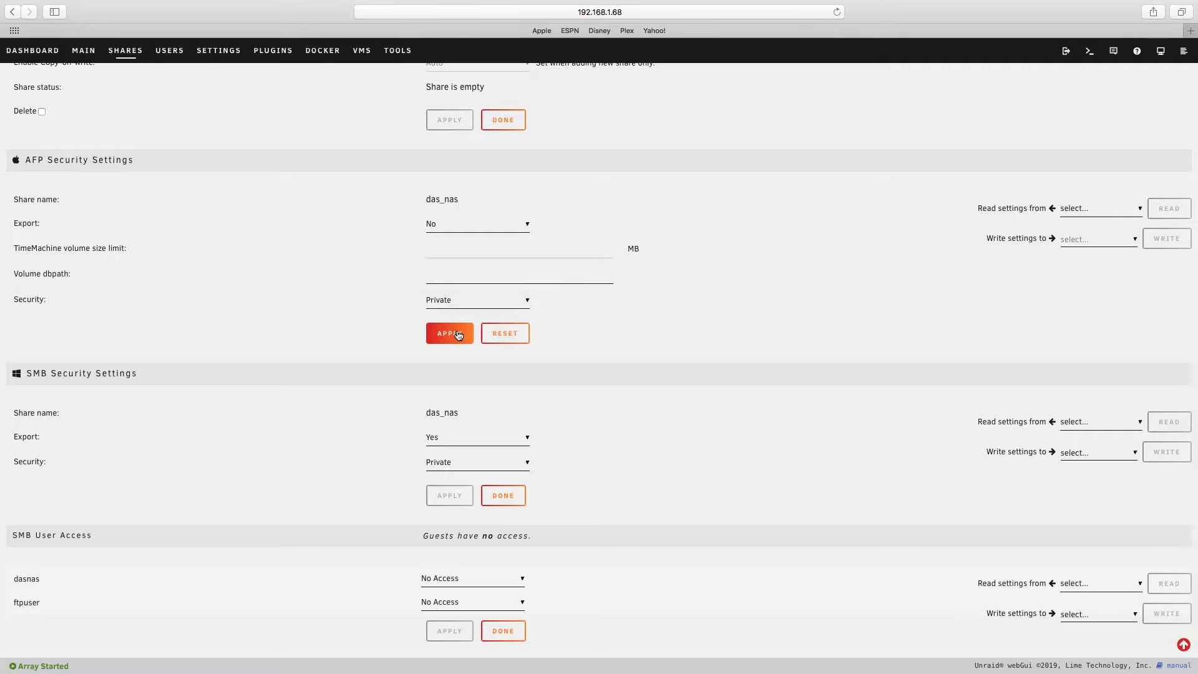
left_click(459, 335)
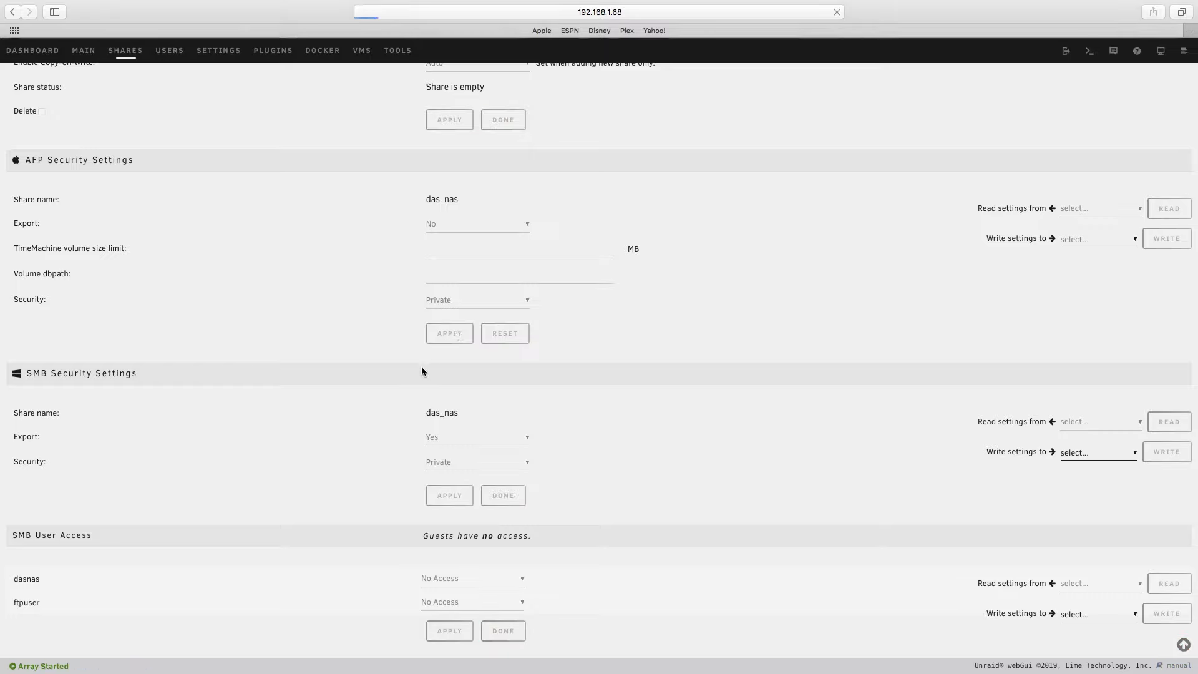
- Give dasnas and ftpuser Read/Write access in the share's SMB user access, apply it, and return to the server dashboard
scroll(498, 497, "down", 7)
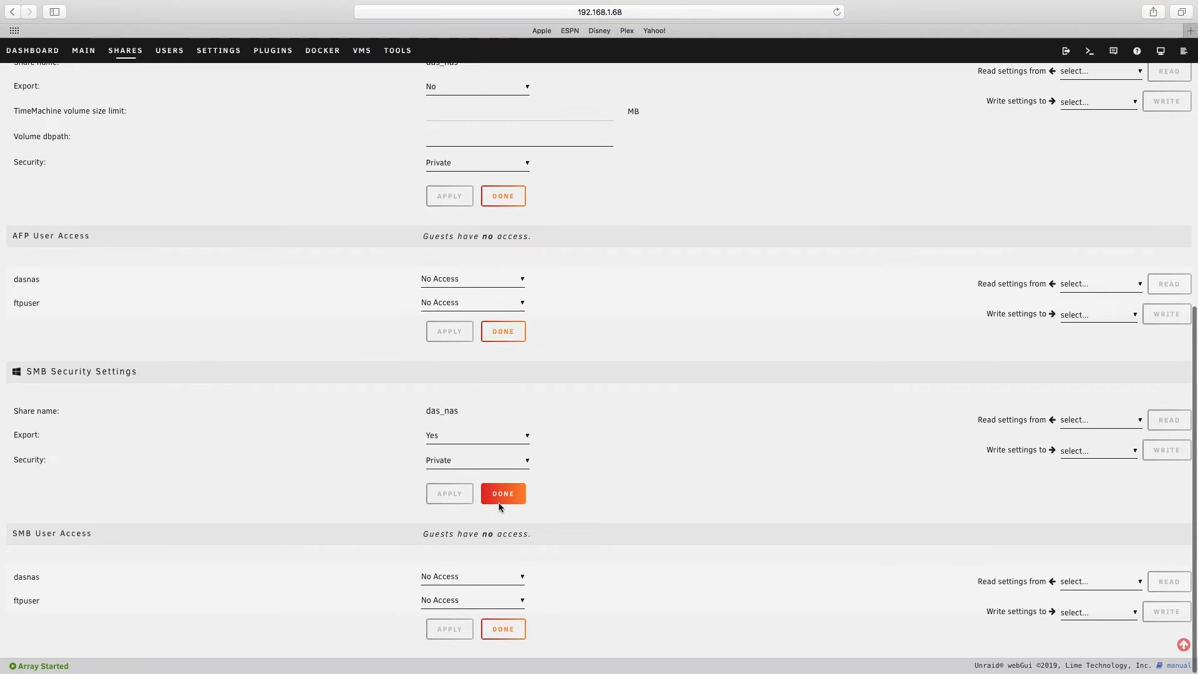
left_click(493, 580)
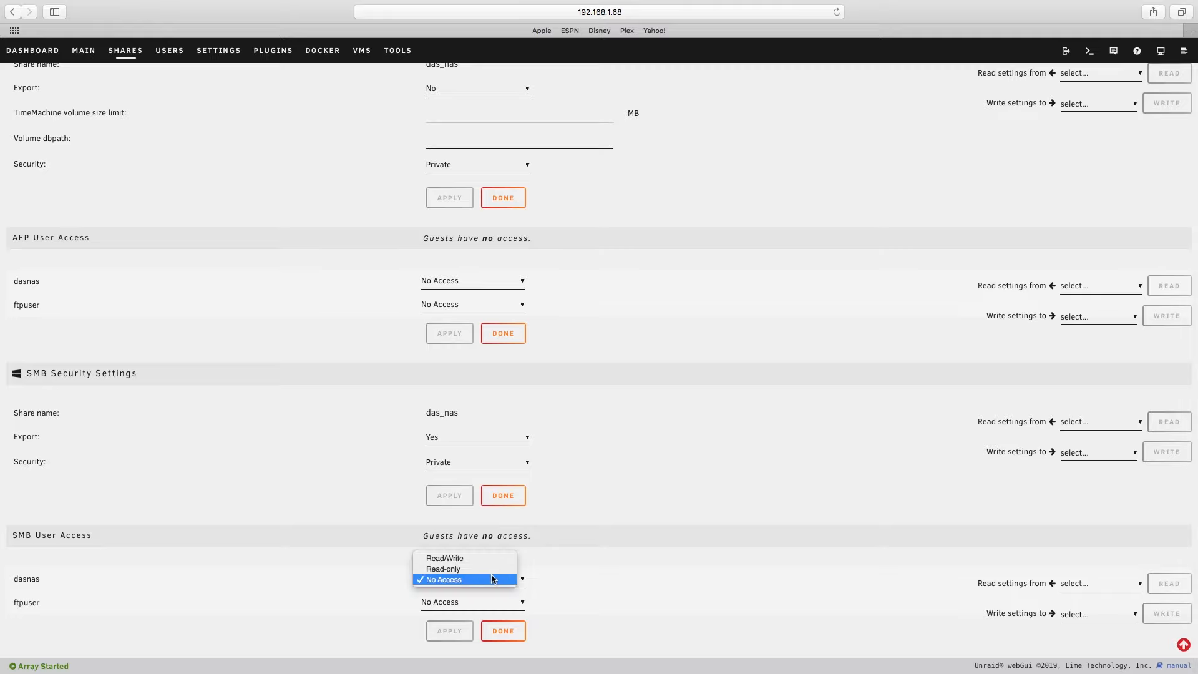
left_click(494, 560)
left_click(456, 603)
left_click(458, 581)
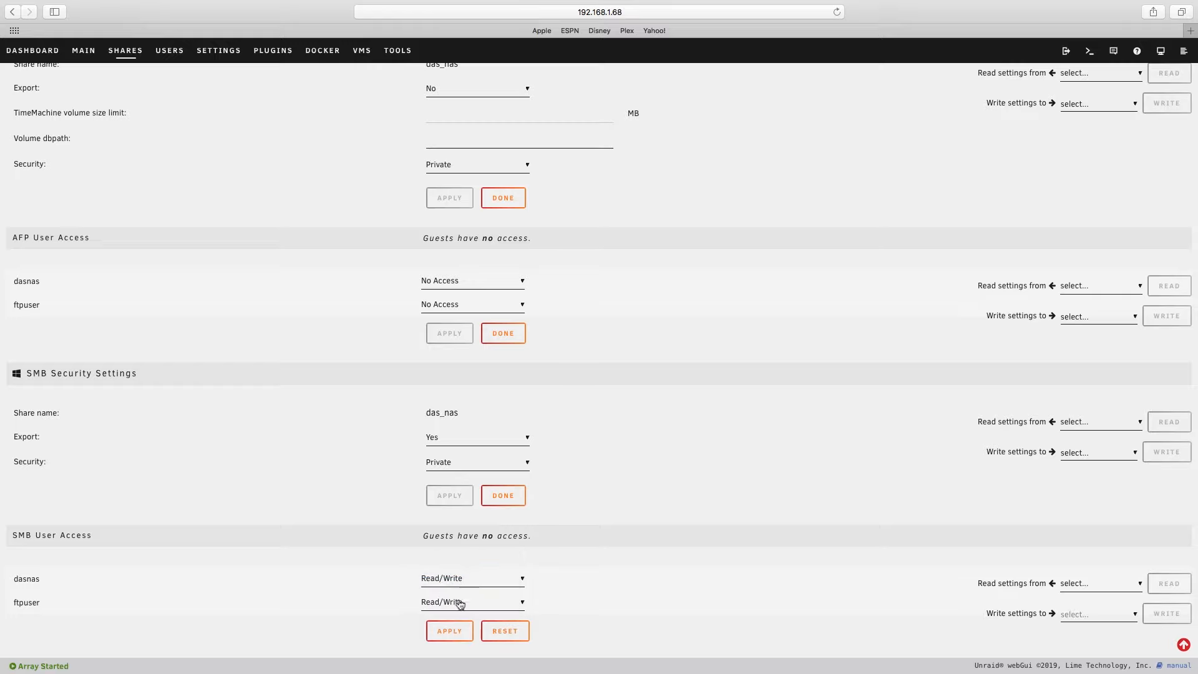
left_click(464, 633)
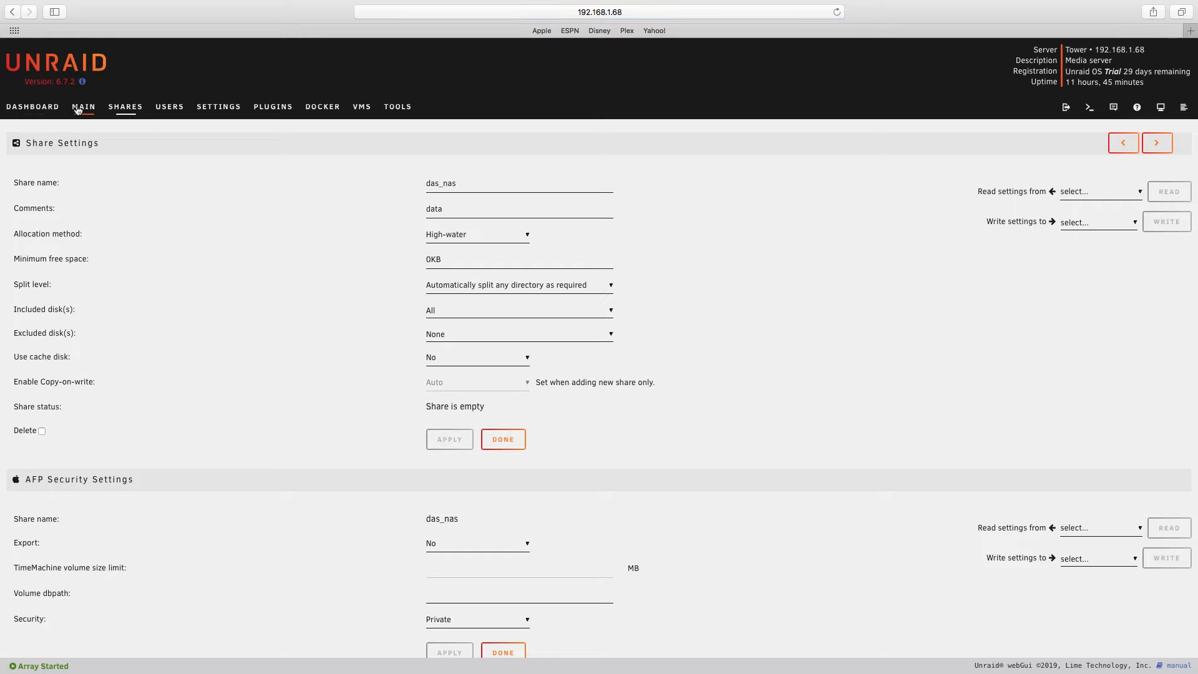
left_click(57, 109)
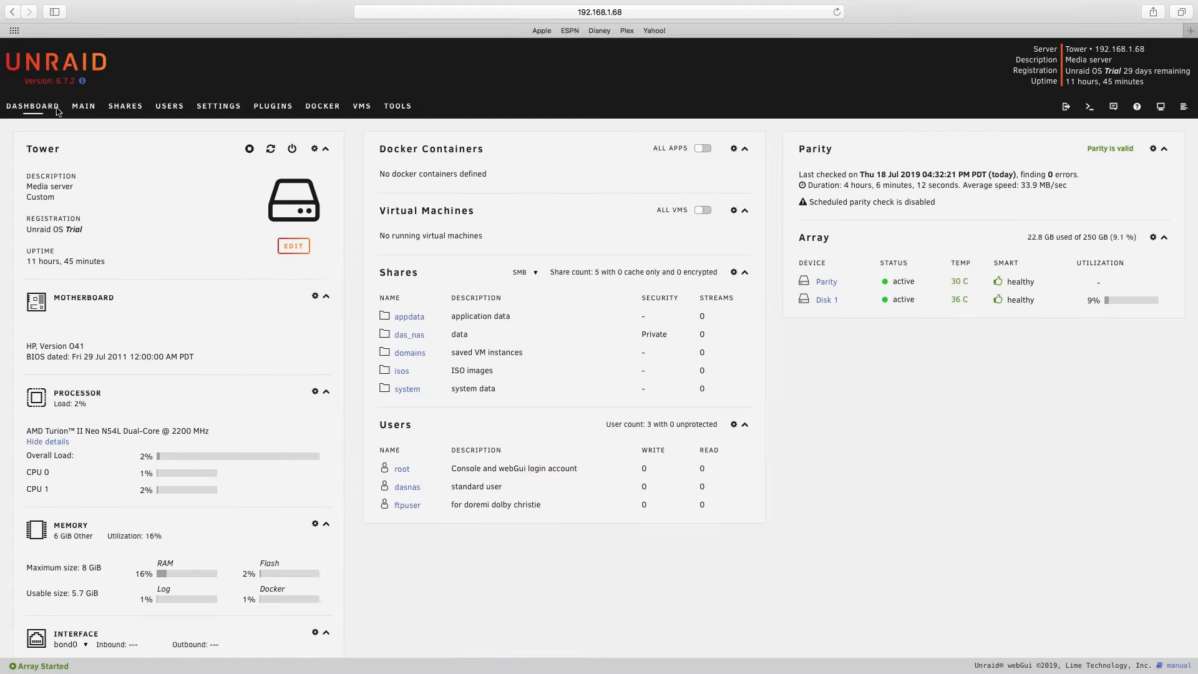